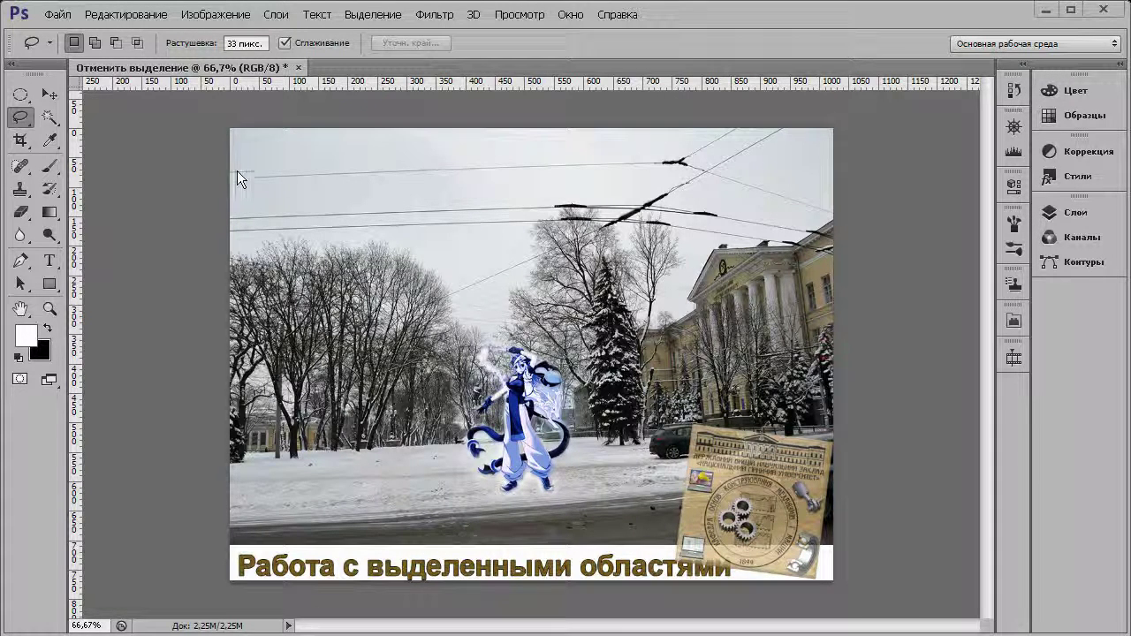
# Check the lasso variants in the flyout and keep the freehand Lasso tool.
pyautogui.click(19, 117)
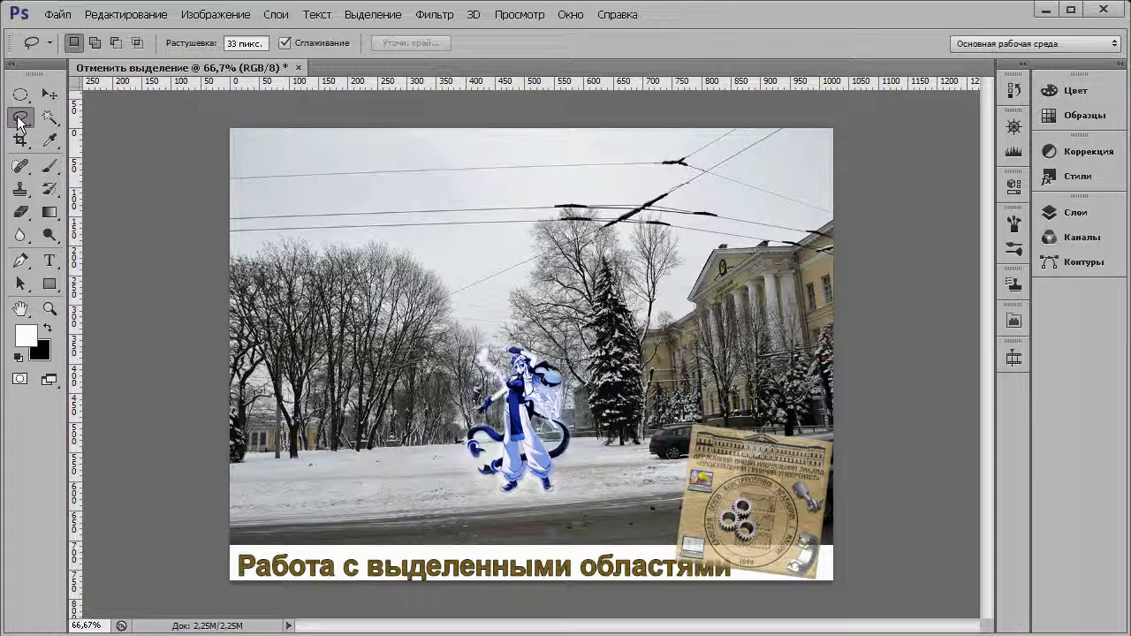
pyautogui.rightClick(20, 117)
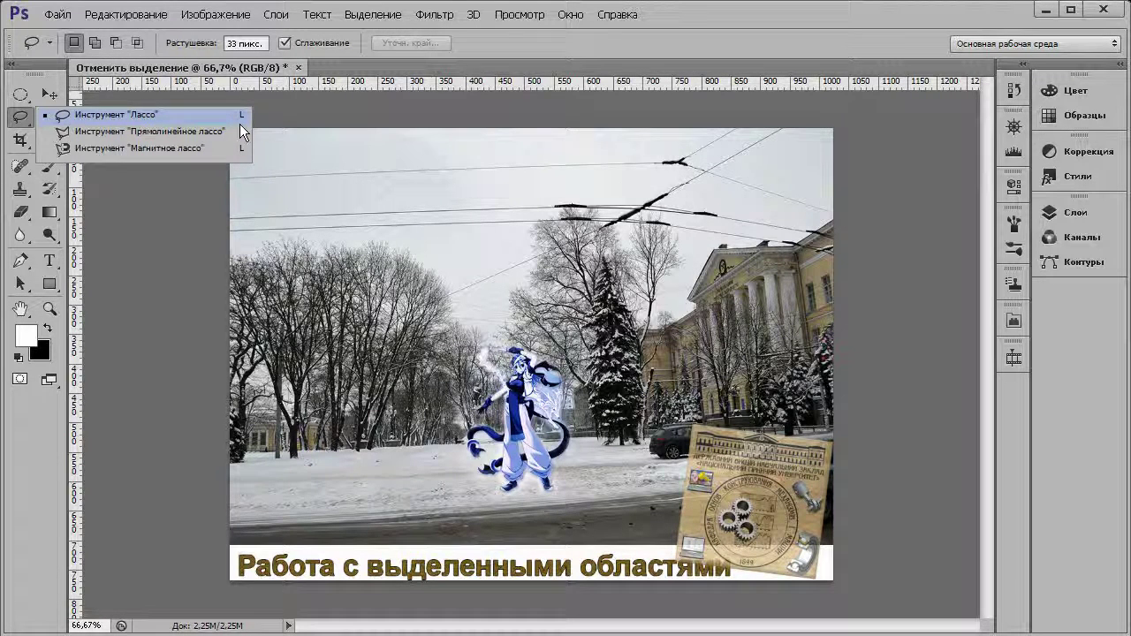
pyautogui.click(155, 121)
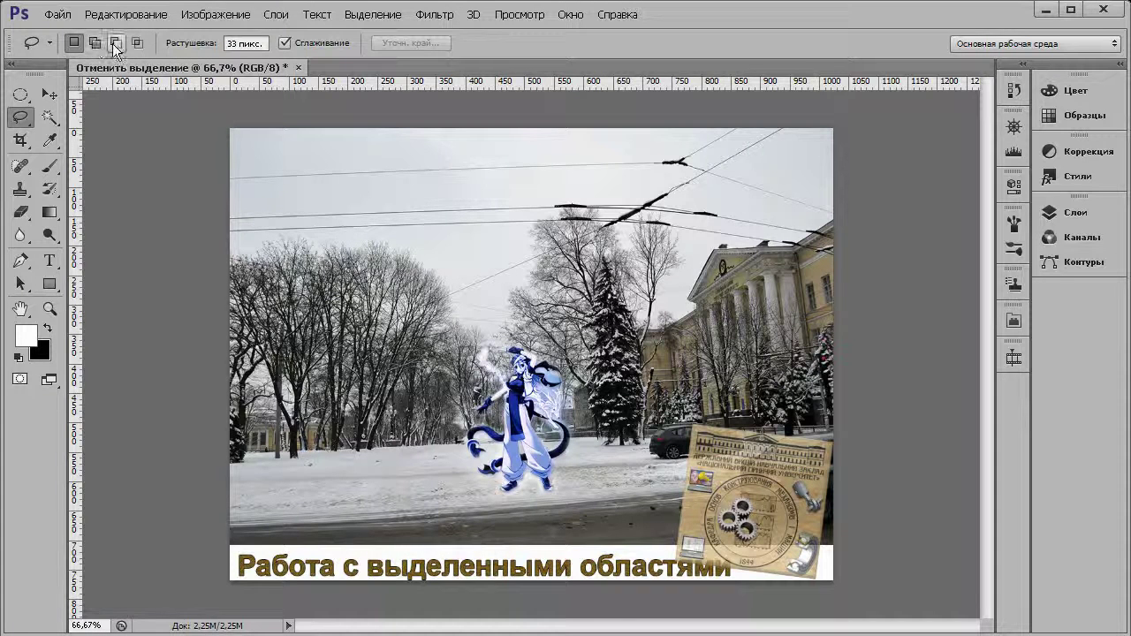
# Set the Lasso to Intersect with selection mode with a 1 px feather.
pyautogui.click(113, 43)
pyautogui.click(137, 43)
pyautogui.click(235, 43)
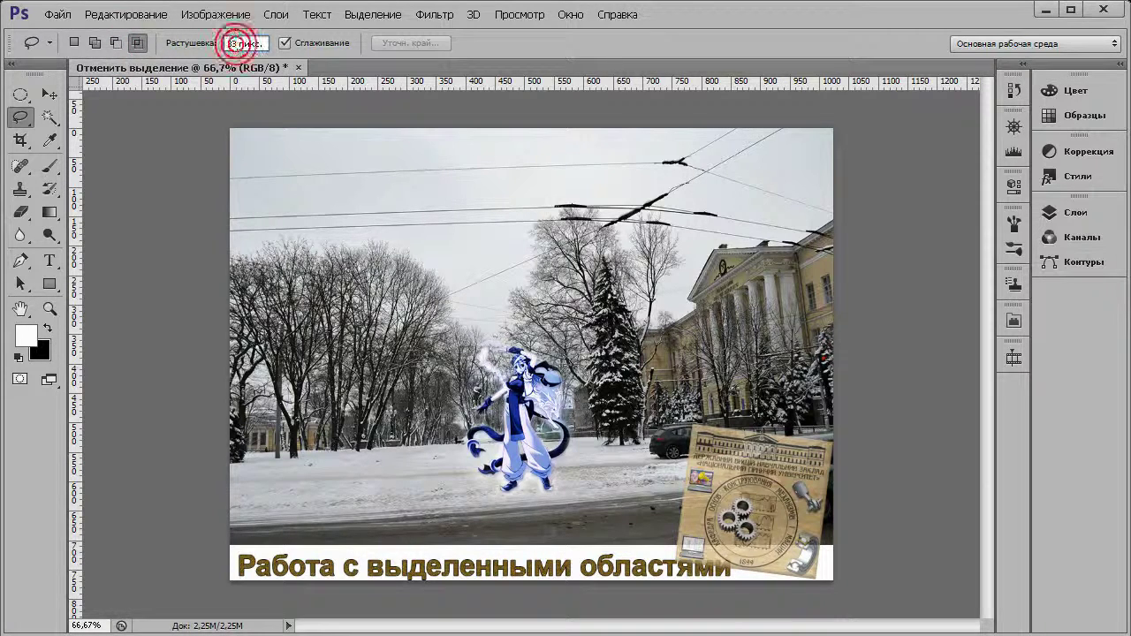
pyautogui.write('1')
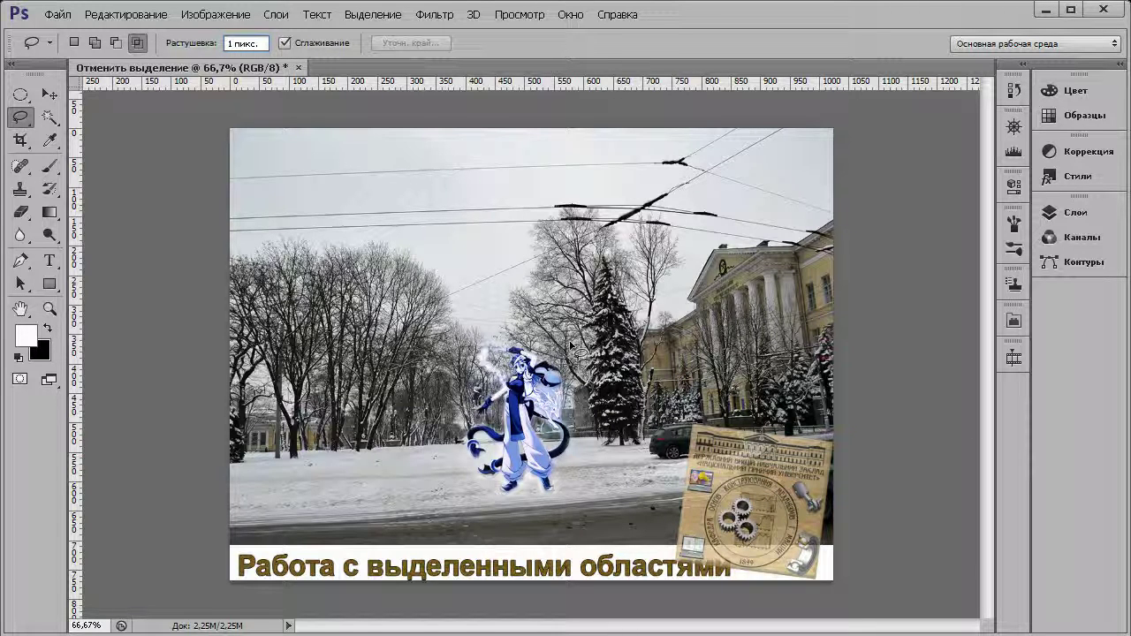
# Draw a large freehand lasso selection around the figure.
pyautogui.moveTo(507, 305); pyautogui.dragTo(562, 272)
pyautogui.click(591, 362)
pyautogui.moveTo(474, 281)
pyautogui.mouseDown()
pyautogui.moveTo(408, 519)
pyautogui.moveTo(521, 530)
pyautogui.moveTo(627, 485)
pyautogui.moveTo(661, 405)
pyautogui.moveTo(756, 305)
pyautogui.moveTo(800, 217)
pyautogui.moveTo(760, 173)
pyautogui.moveTo(728, 166)
pyautogui.mouseUp()
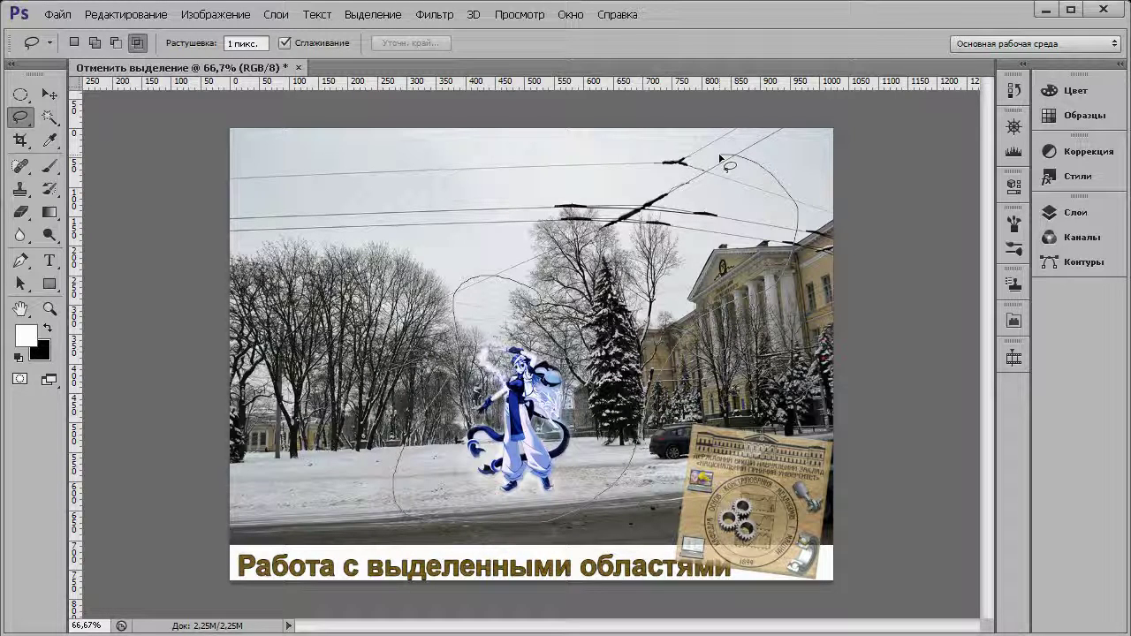
pyautogui.moveTo(721, 158); pyautogui.dragTo(722, 159)
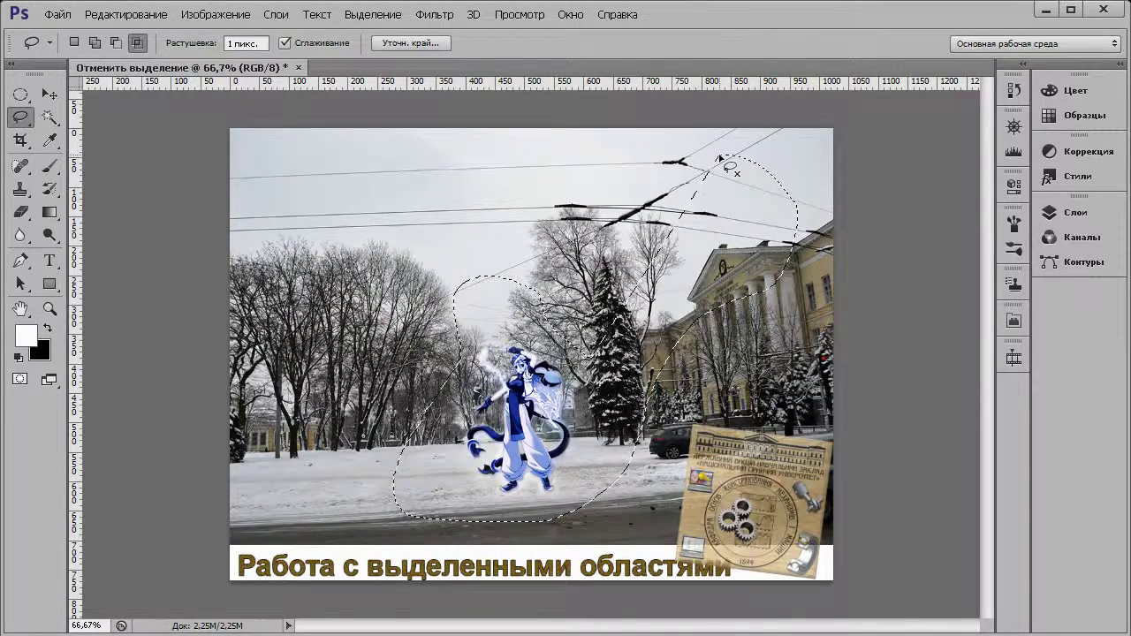
# Shift-add two loops near the top wires and cut a region out of the selection.
pyautogui.click(74, 43)
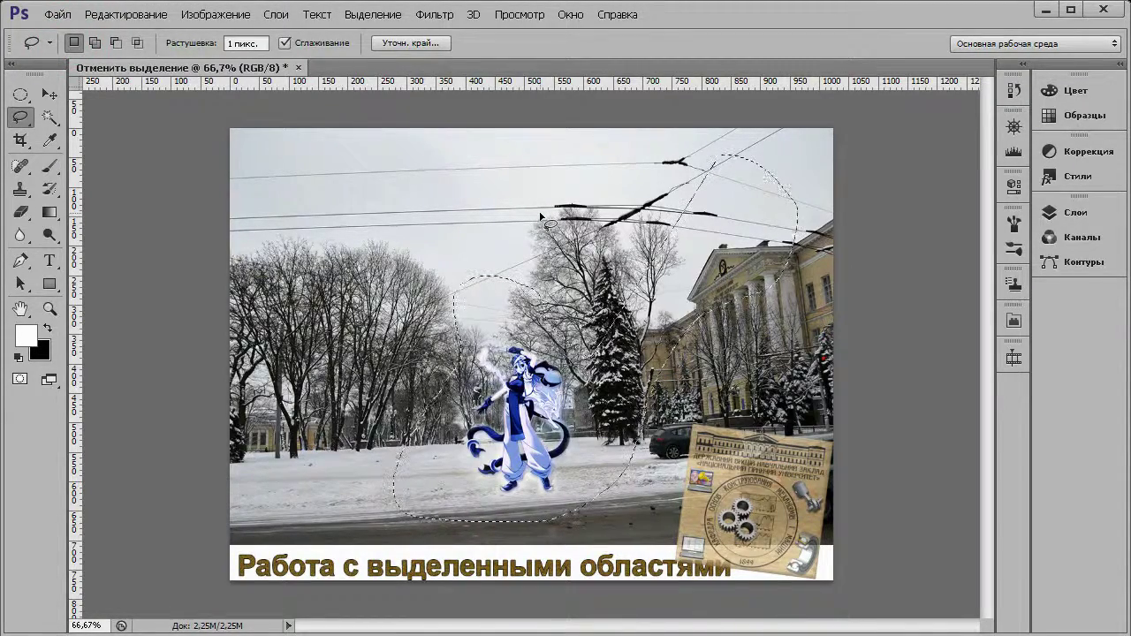
pyautogui.press('shift')
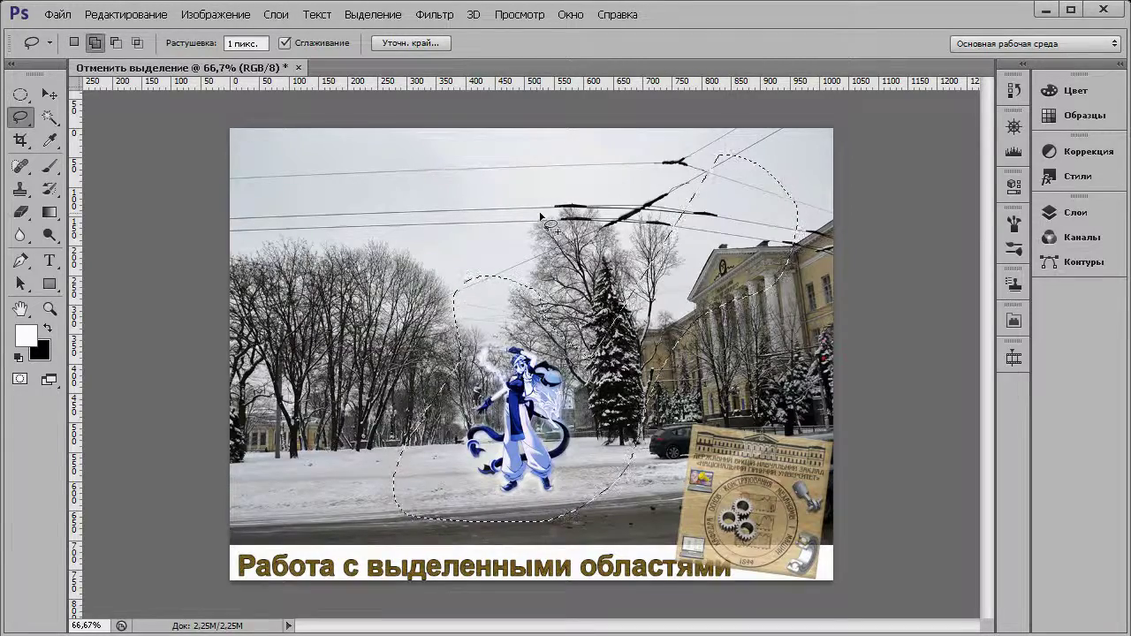
pyautogui.moveTo(525, 182)
pyautogui.mouseDown()
pyautogui.moveTo(537, 167)
pyautogui.moveTo(590, 181)
pyautogui.mouseUp()
pyautogui.moveTo(455, 174)
pyautogui.mouseDown()
pyautogui.moveTo(413, 220)
pyautogui.moveTo(460, 181)
pyautogui.mouseUp()
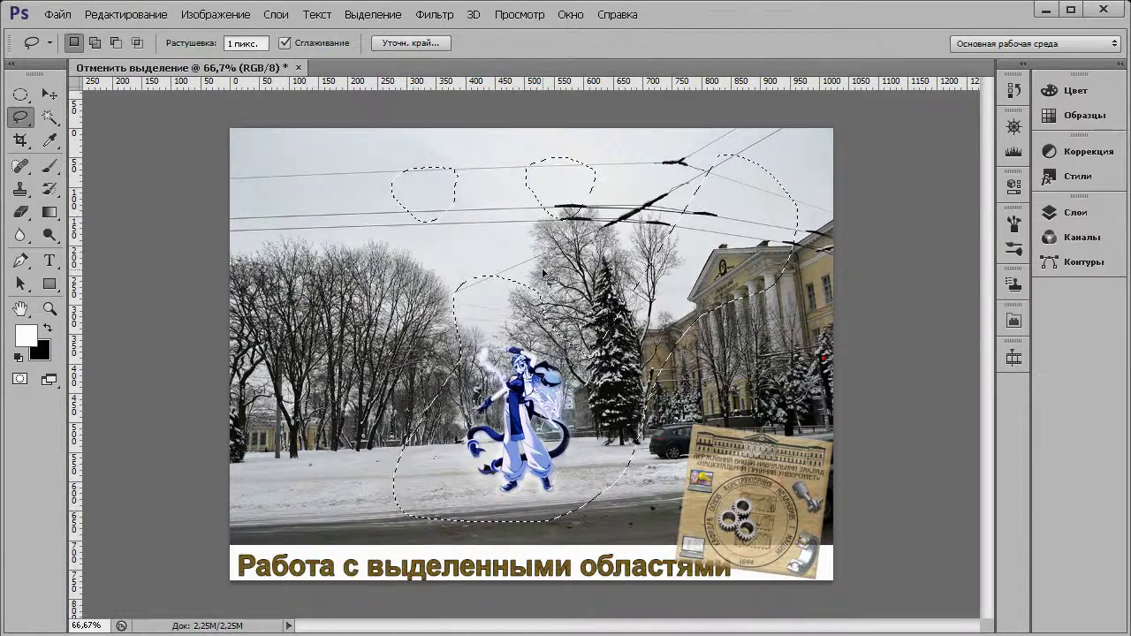
pyautogui.moveTo(517, 253)
pyautogui.mouseDown()
pyautogui.moveTo(475, 249)
pyautogui.moveTo(485, 317)
pyautogui.moveTo(531, 329)
pyautogui.moveTo(619, 232)
pyautogui.moveTo(622, 194)
pyautogui.moveTo(518, 254)
pyautogui.mouseUp()
# Clear the selection and lasso a new area over the left treetops.
pyautogui.click(351, 323)
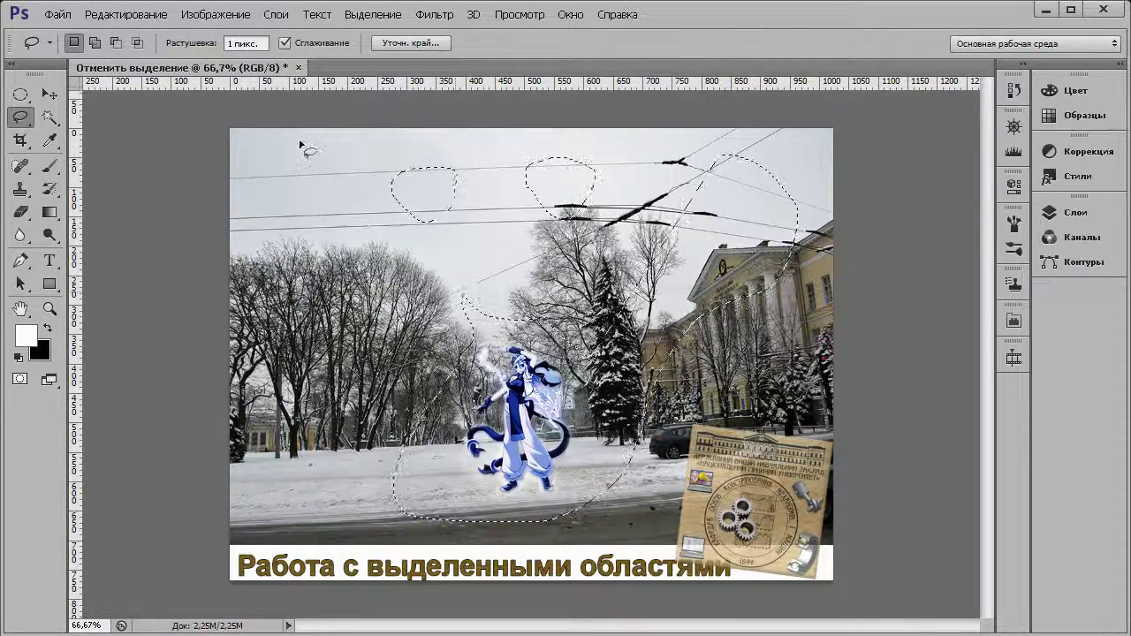
pyautogui.click(354, 237)
pyautogui.moveTo(477, 255); pyautogui.dragTo(350, 238)
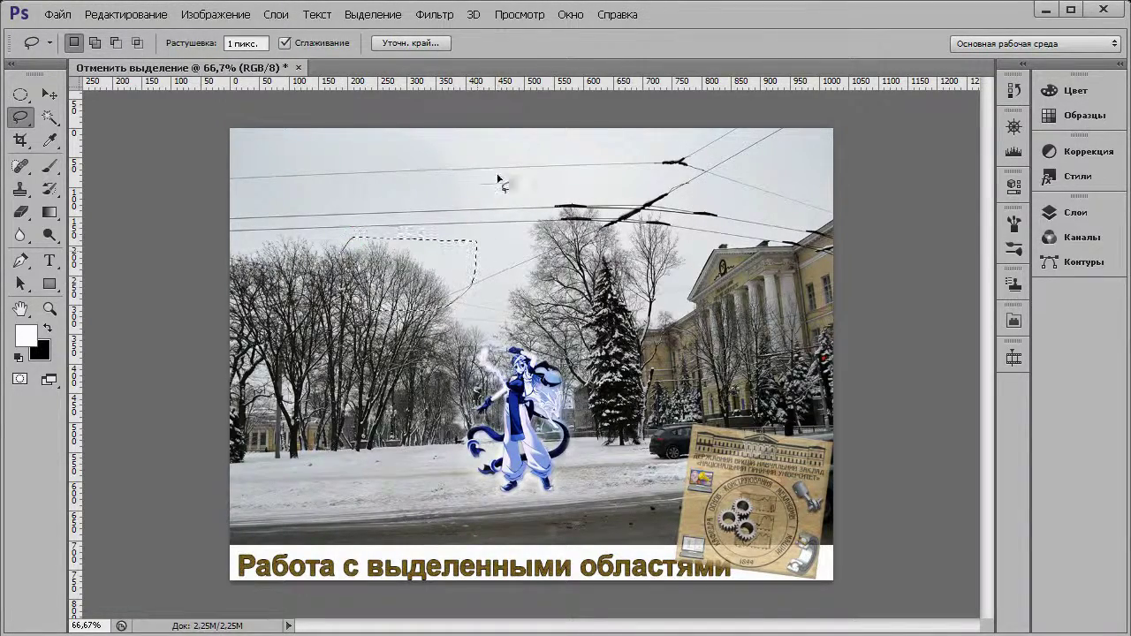
pyautogui.click(103, 44)
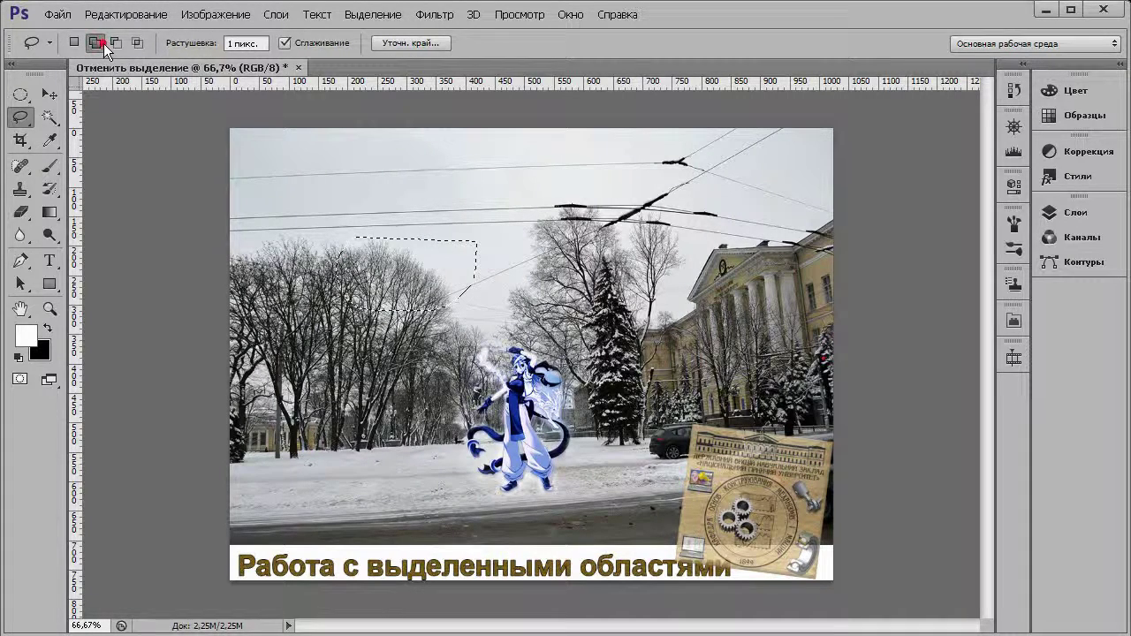
pyautogui.click(137, 42)
pyautogui.click(76, 44)
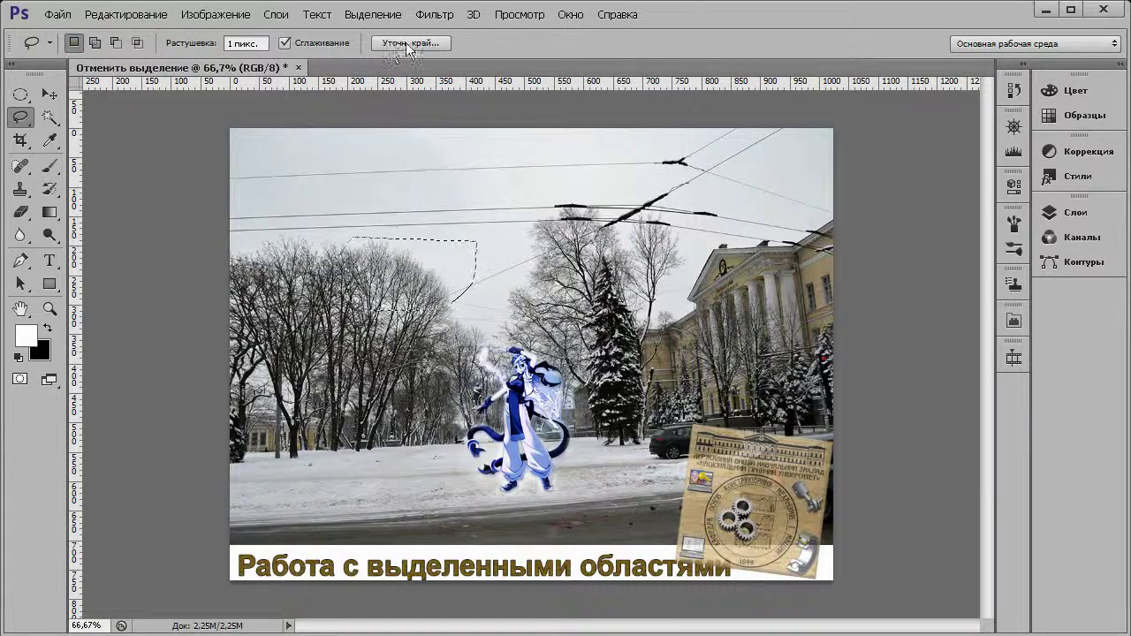
pyautogui.click(408, 46)
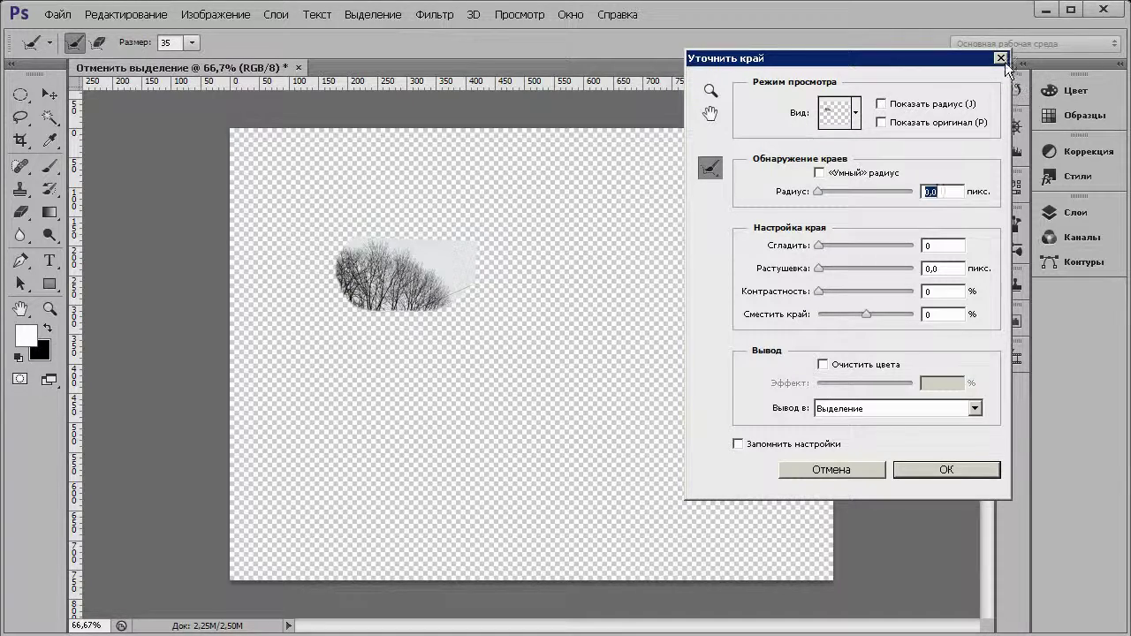
pyautogui.click(1002, 59)
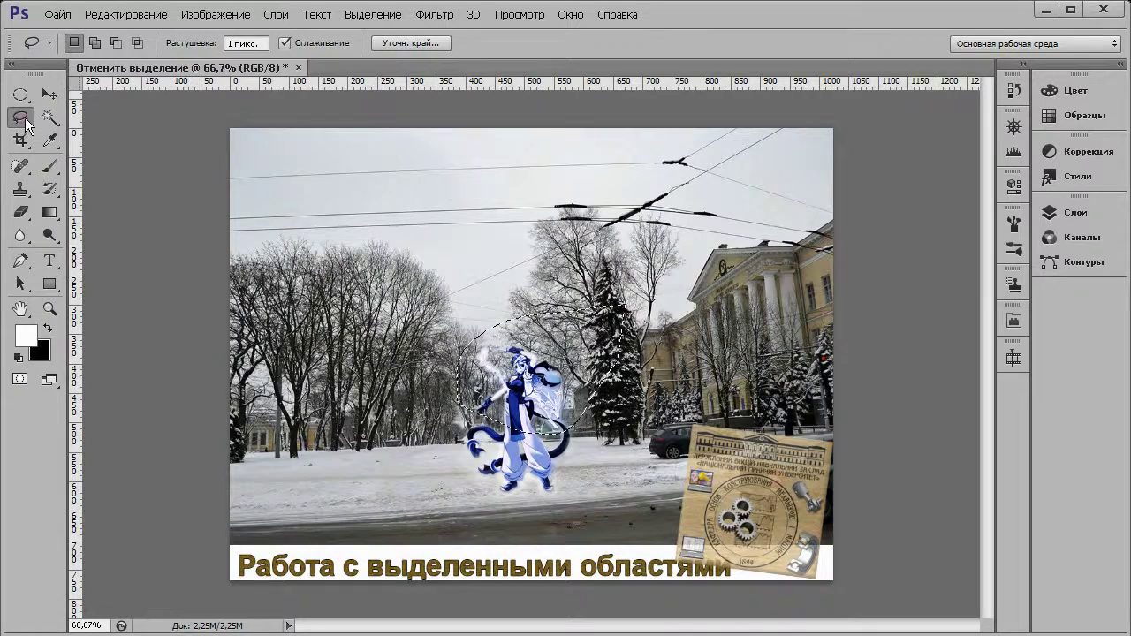
# Switch to the Polygonal Lasso and anchor the first corners in the sky.
pyautogui.rightClick(25, 118)
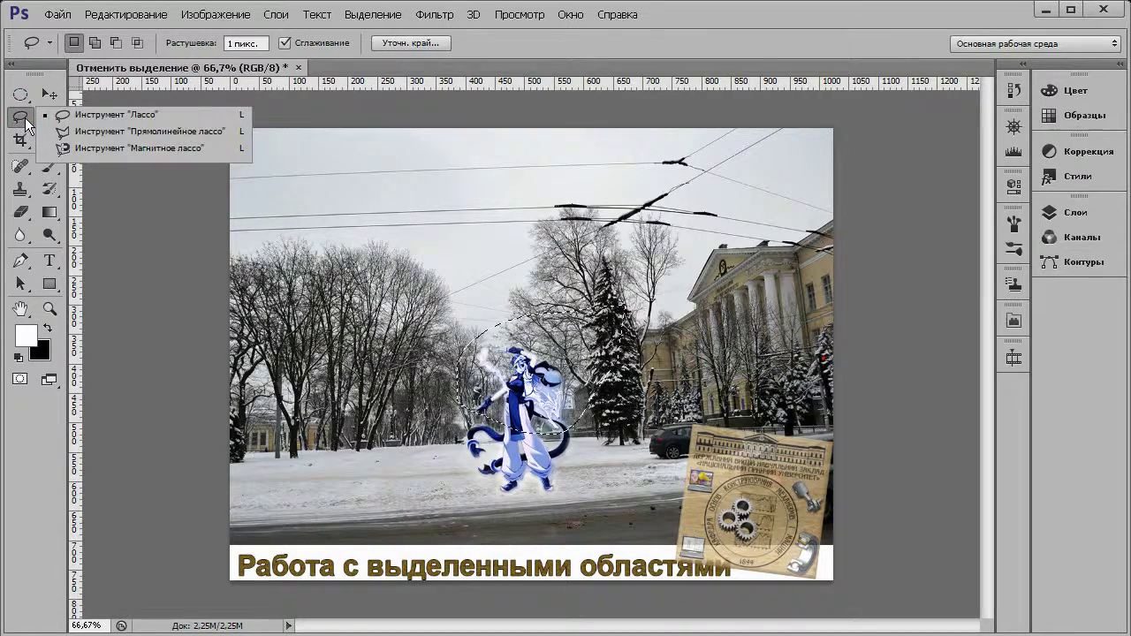
pyautogui.click(147, 133)
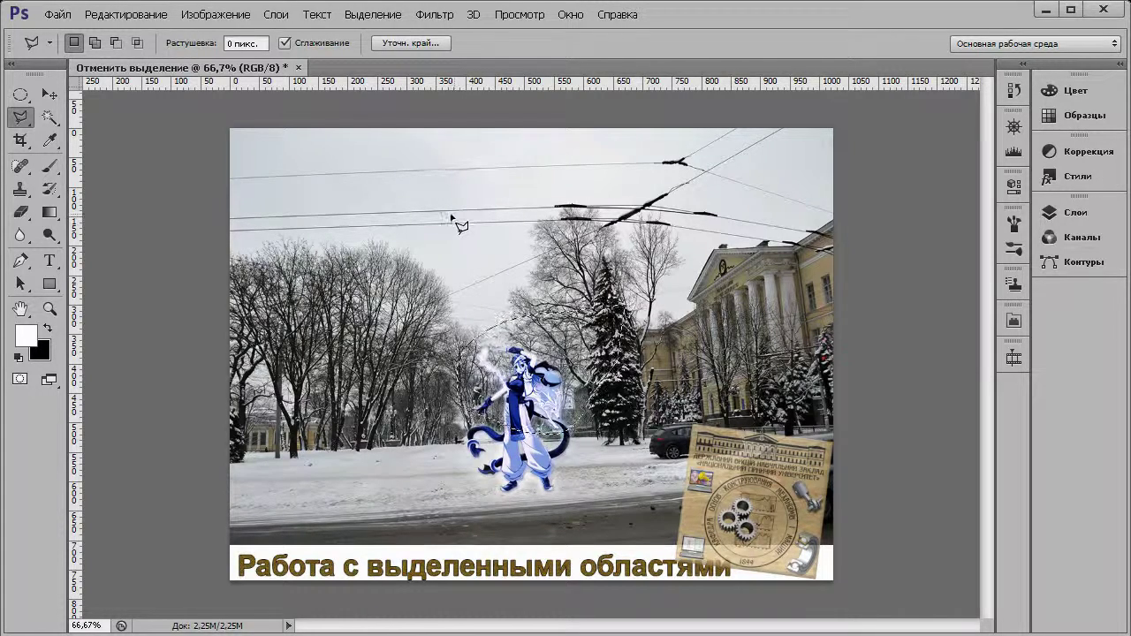
pyautogui.click(457, 203)
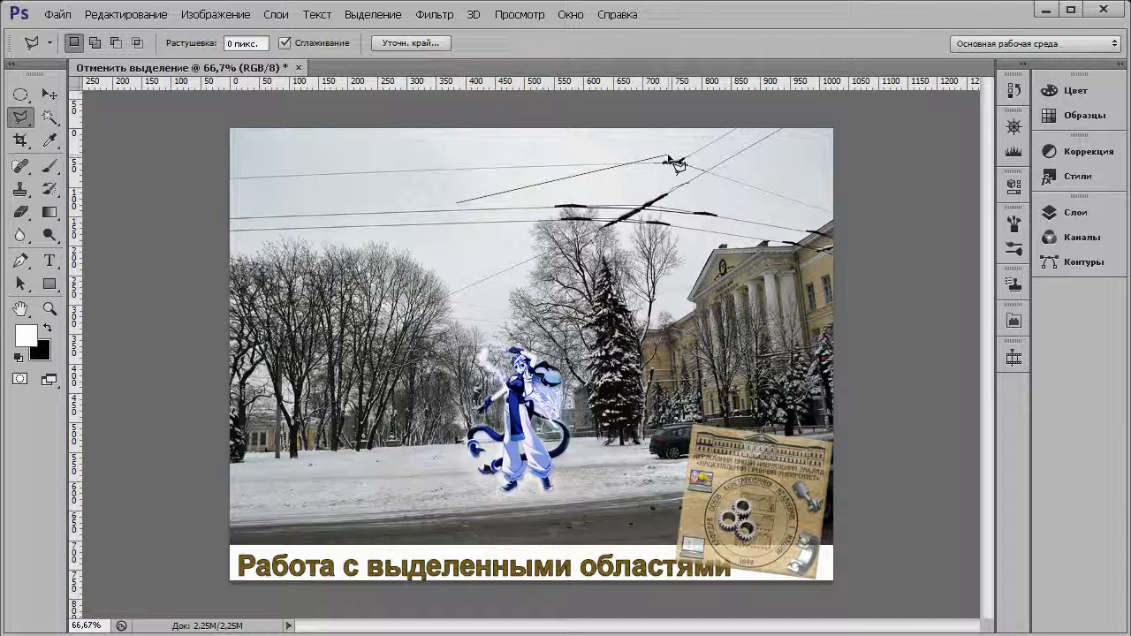
pyautogui.click(669, 159)
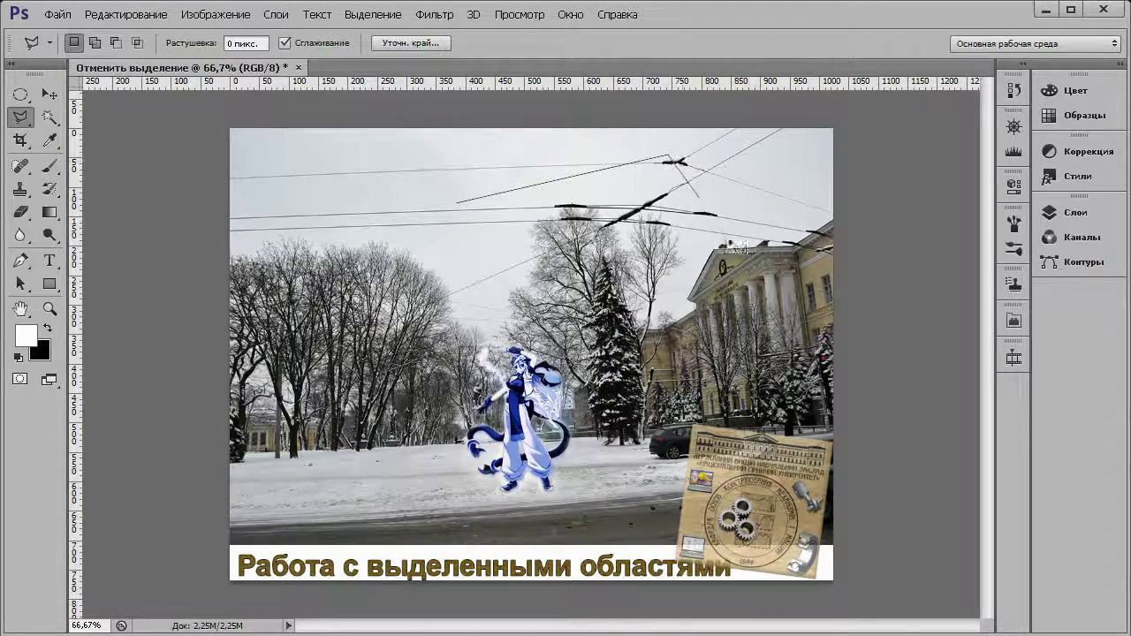
# Place polygonal corners around the lower street and up into the upper-left sky.
pyautogui.click(748, 303)
pyautogui.click(601, 420)
pyautogui.click(294, 387)
pyautogui.click(284, 253)
pyautogui.click(391, 266)
pyautogui.click(256, 170)
pyautogui.click(300, 152)
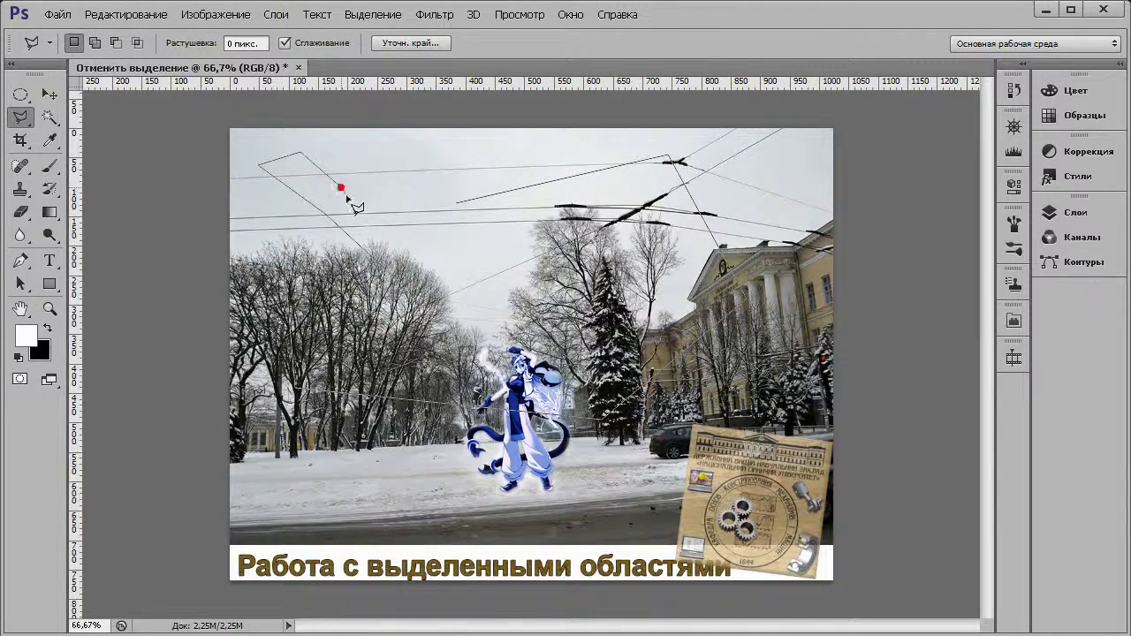
# Add final corners, then discard the unfinished outline and begin a new one in the sky.
pyautogui.click(481, 271)
pyautogui.click(394, 209)
pyautogui.click(378, 168)
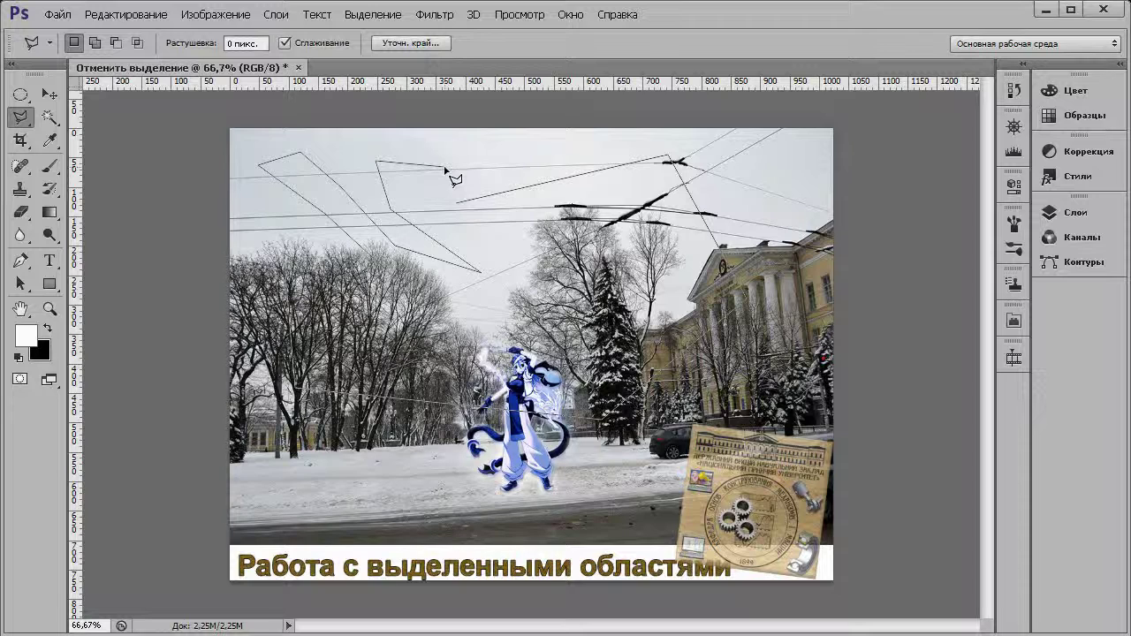
pyautogui.press('Escape')
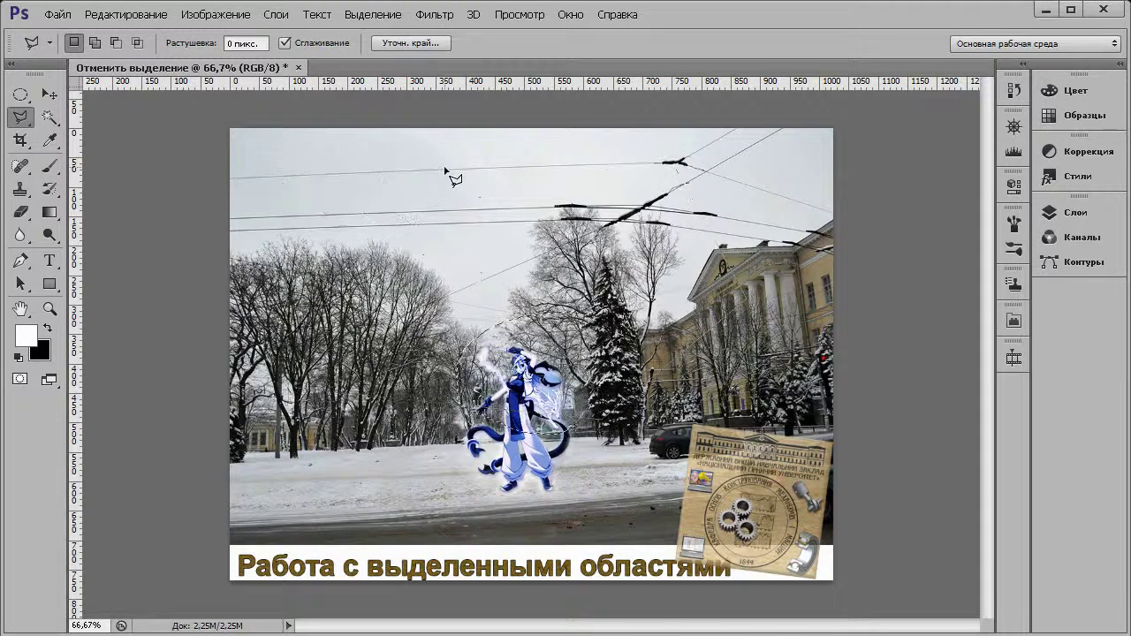
pyautogui.click(425, 187)
# Close a four-corner polygonal selection over the sky toward the right wires.
pyautogui.click(329, 246)
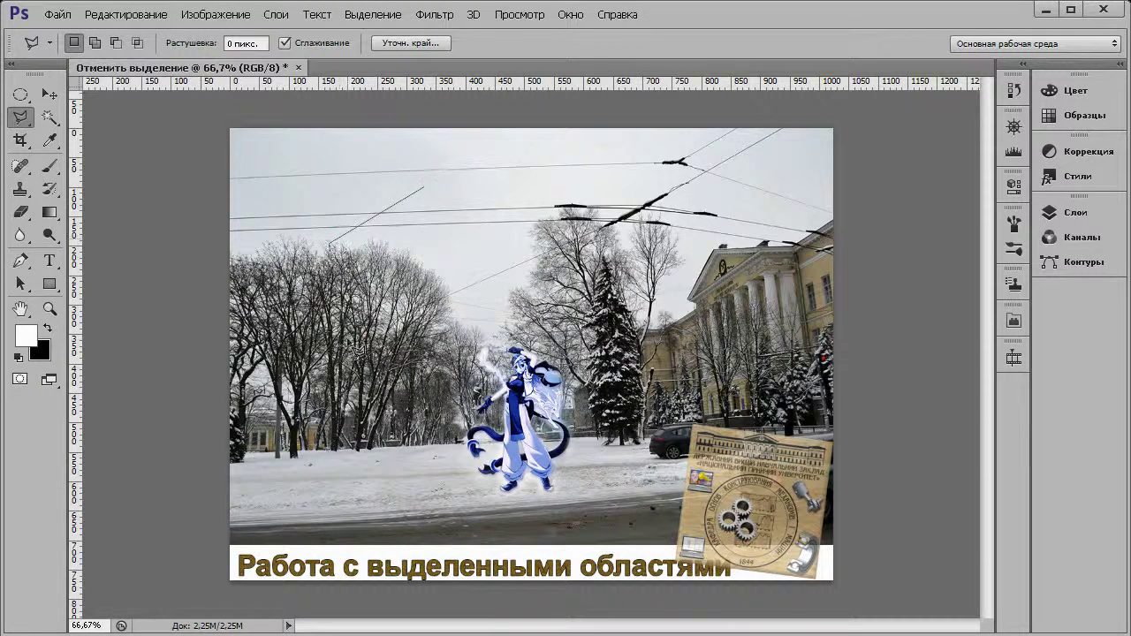
pyautogui.click(666, 189)
pyautogui.click(552, 156)
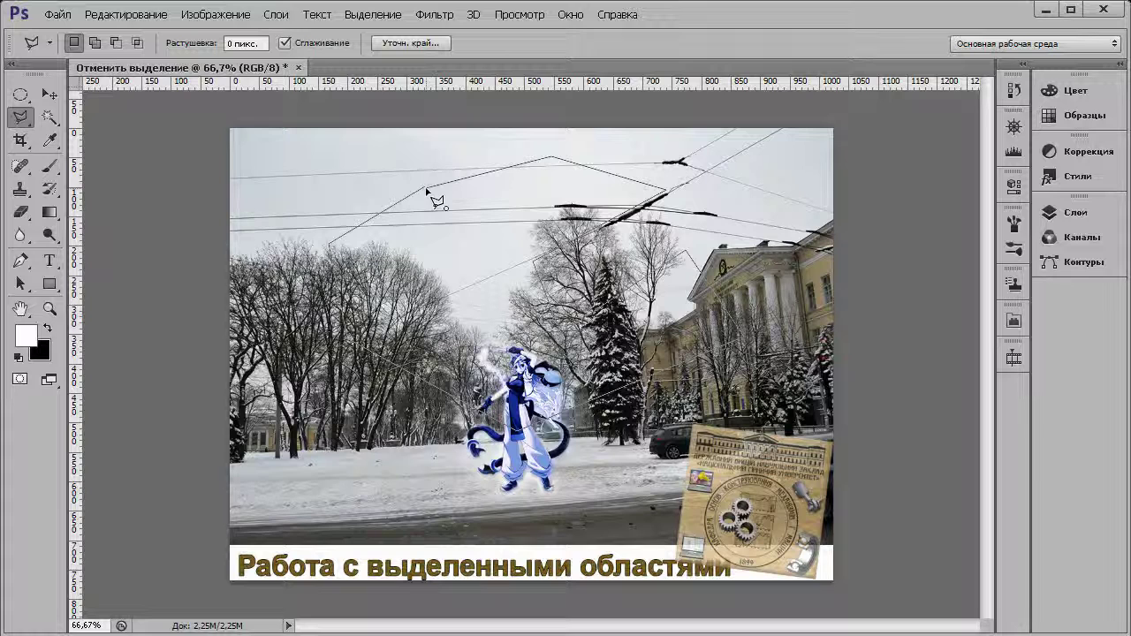
pyautogui.click(427, 189)
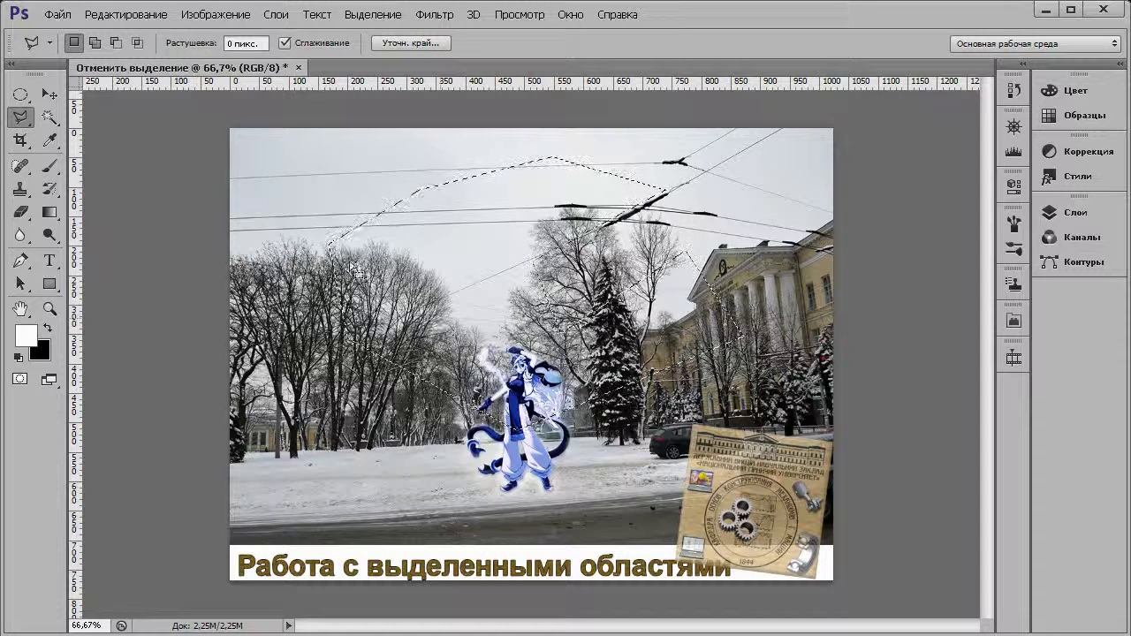
# Drop that selection and start a new angular outline across the wires toward the building.
pyautogui.click(363, 174)
pyautogui.click(308, 306)
pyautogui.click(403, 267)
pyautogui.click(350, 182)
pyautogui.click(376, 170)
pyautogui.click(413, 216)
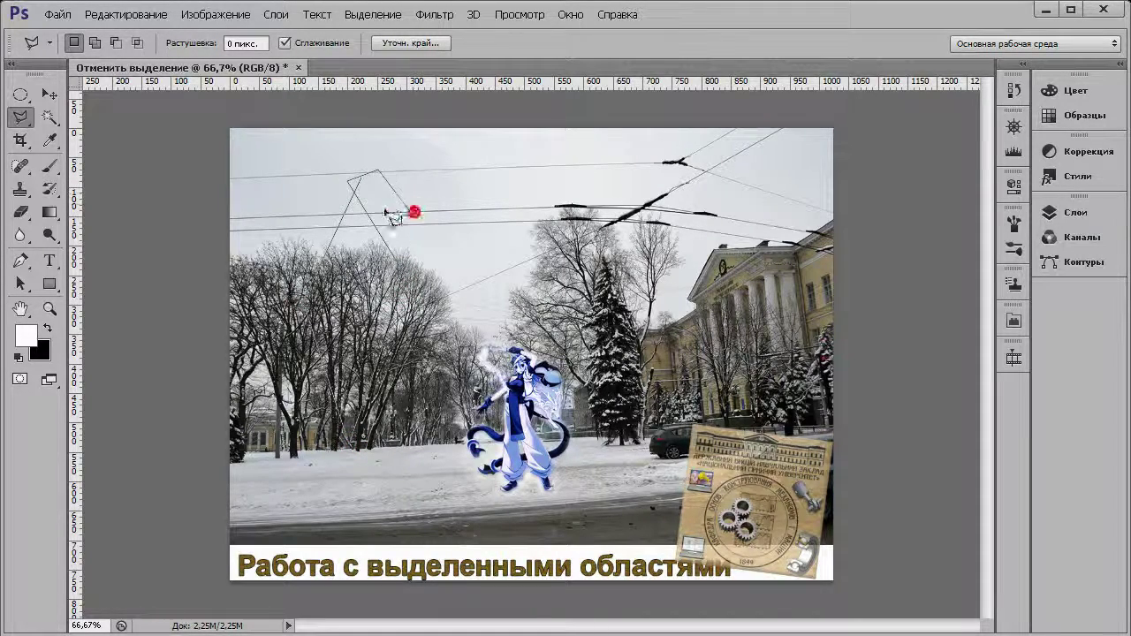
pyautogui.click(322, 149)
pyautogui.click(482, 217)
pyautogui.click(681, 212)
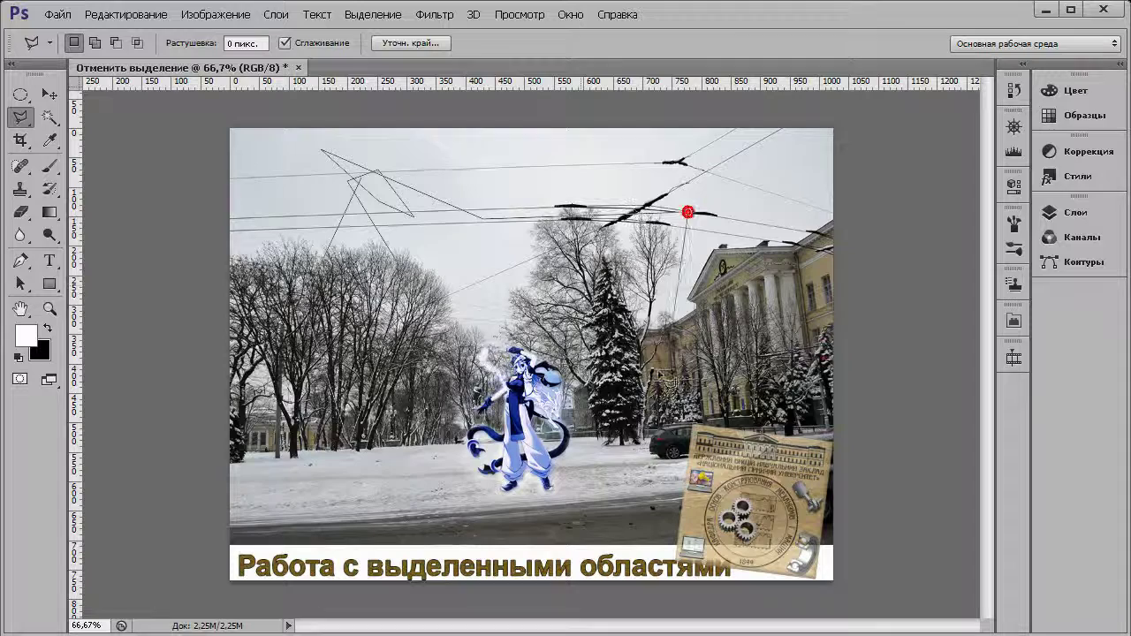
pyautogui.click(541, 294)
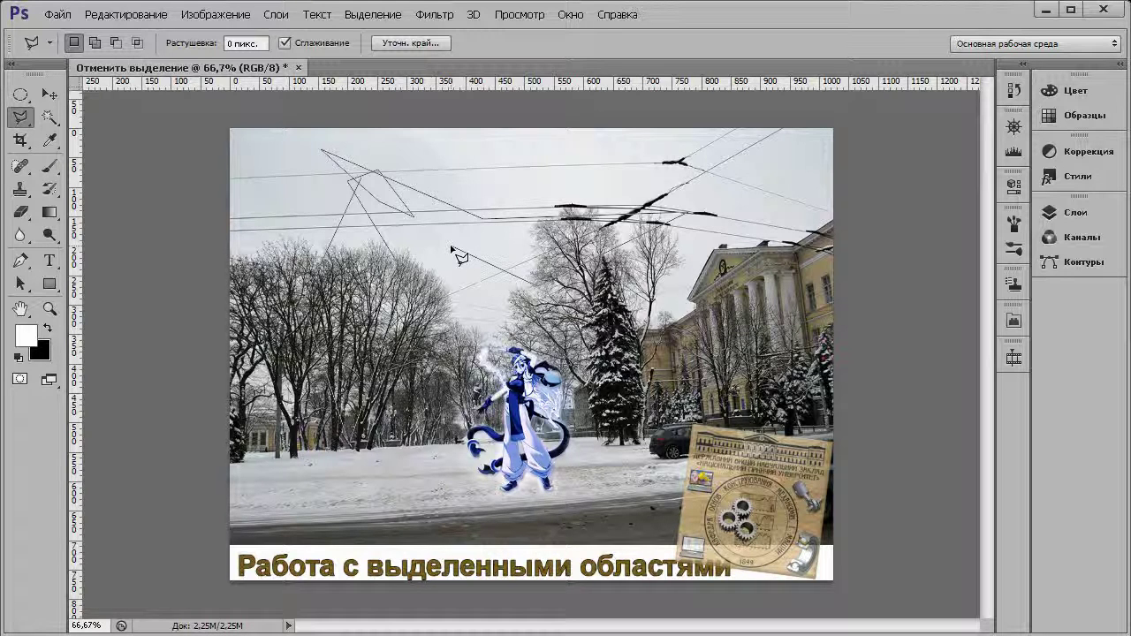
# Close the outline, then draw and close another angular selection along the wires.
pyautogui.doubleClick(458, 257)
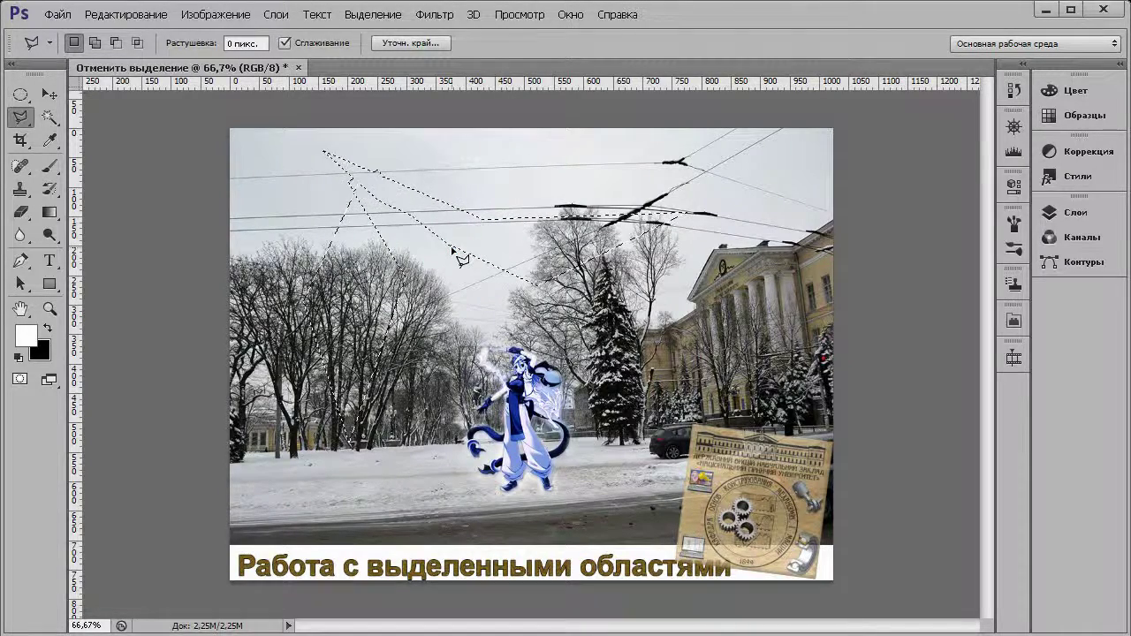
pyautogui.click(570, 174)
pyautogui.click(445, 200)
pyautogui.click(337, 254)
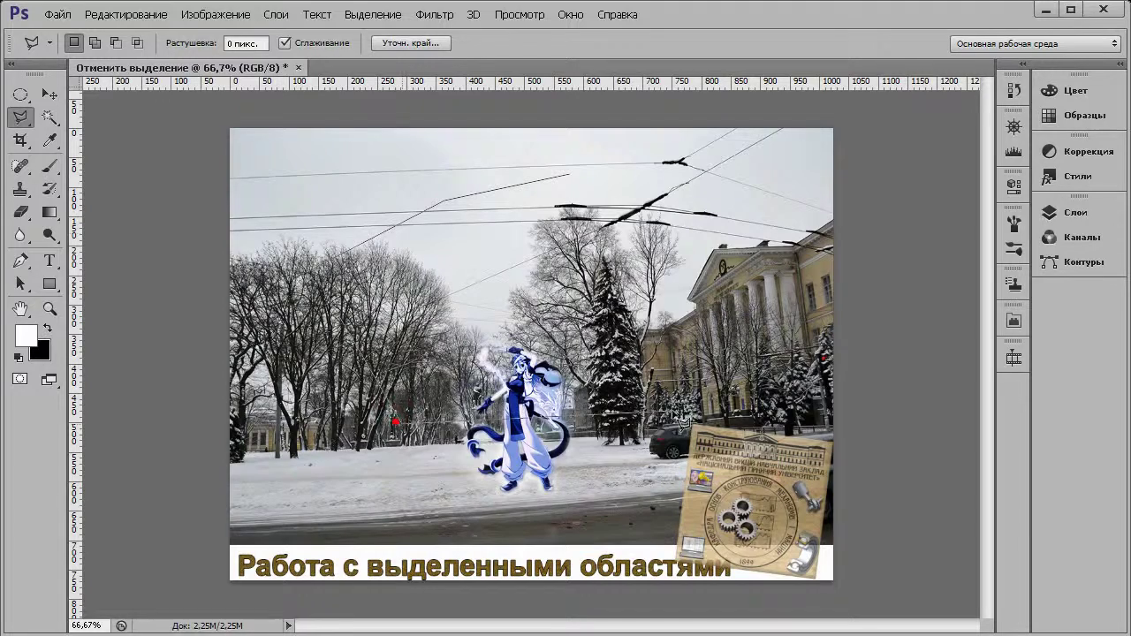
pyautogui.doubleClick(504, 303)
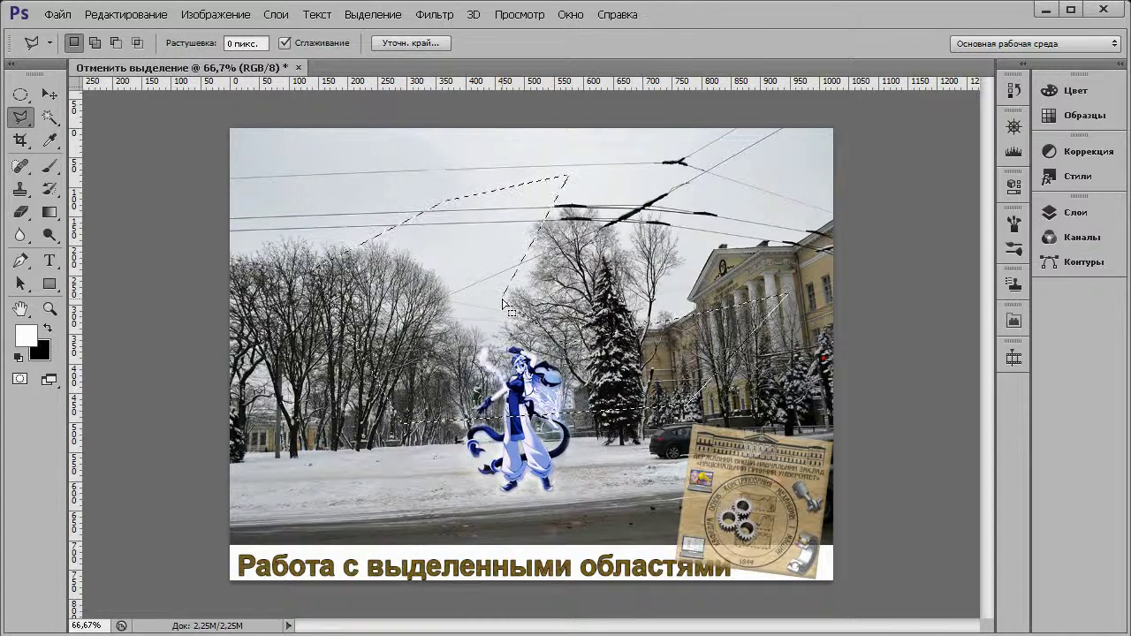
# Deselect with Ctrl+D and draw a new polygonal selection from sky to building.
pyautogui.hotkey('ctrl', 'd')
pyautogui.click(684, 193)
pyautogui.click(580, 171)
pyautogui.click(300, 269)
pyautogui.click(766, 311)
pyautogui.click(609, 310)
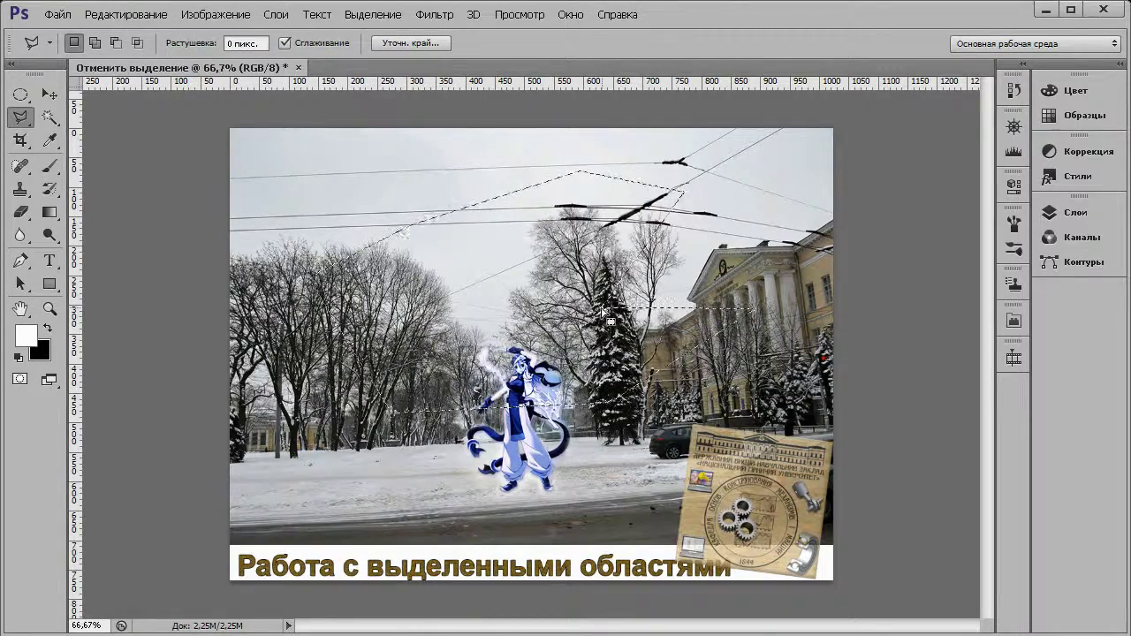
# Subtract a V-shaped wedge from the top of the selection.
pyautogui.keyDown('alt'); pyautogui.click(347, 166); pyautogui.keyUp('alt')
pyautogui.click(430, 224)
pyautogui.click(493, 185)
pyautogui.click(386, 140)
pyautogui.click(343, 165)
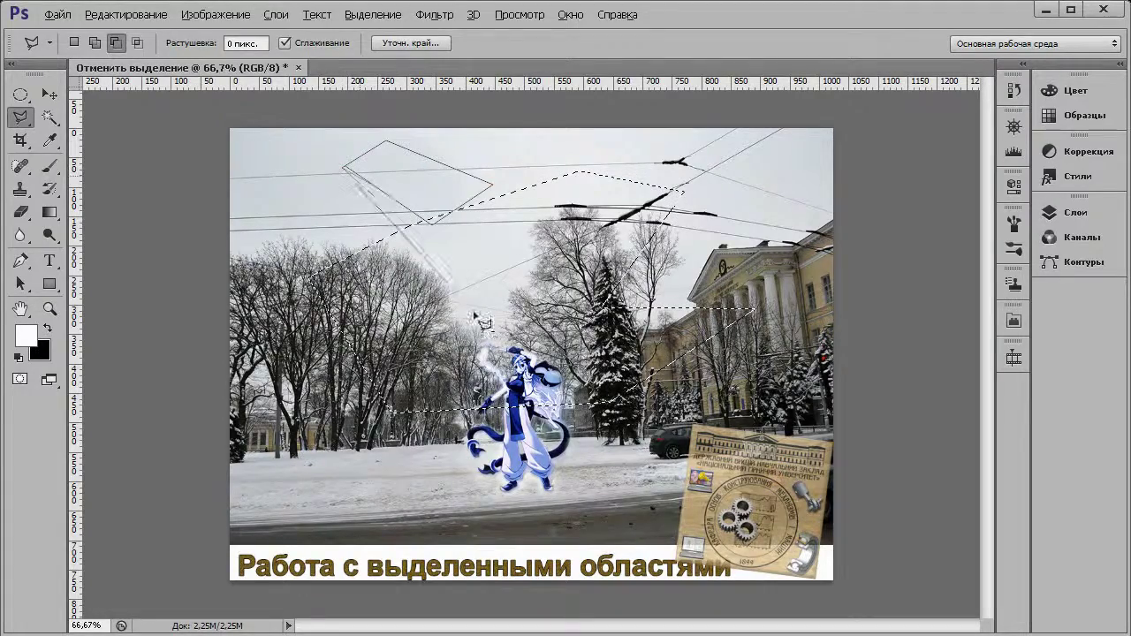
pyautogui.doubleClick(469, 152)
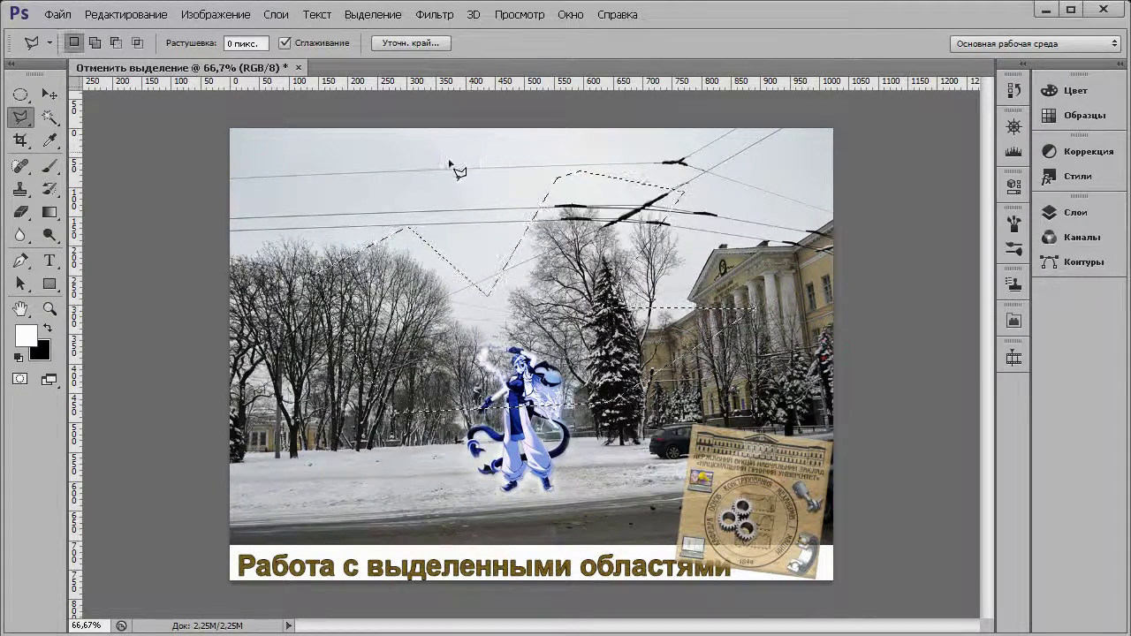
# Add a small quadrilateral patch of sky to the selection.
pyautogui.keyDown('shift'); pyautogui.click(308, 166); pyautogui.keyUp('shift')
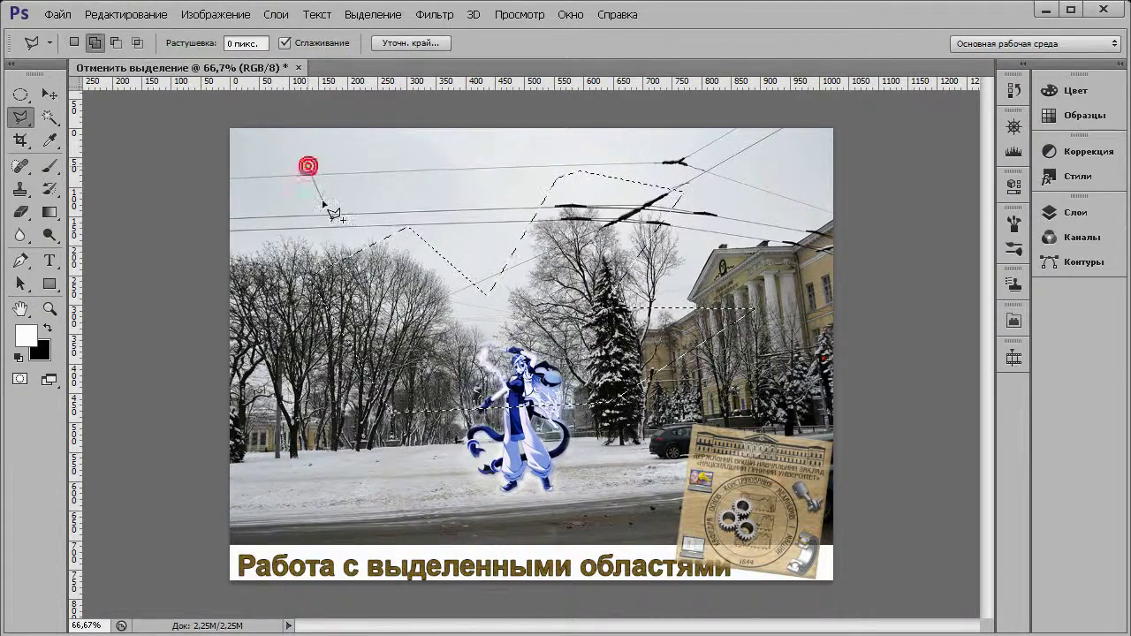
pyautogui.click(388, 154)
pyautogui.click(415, 177)
pyautogui.click(323, 199)
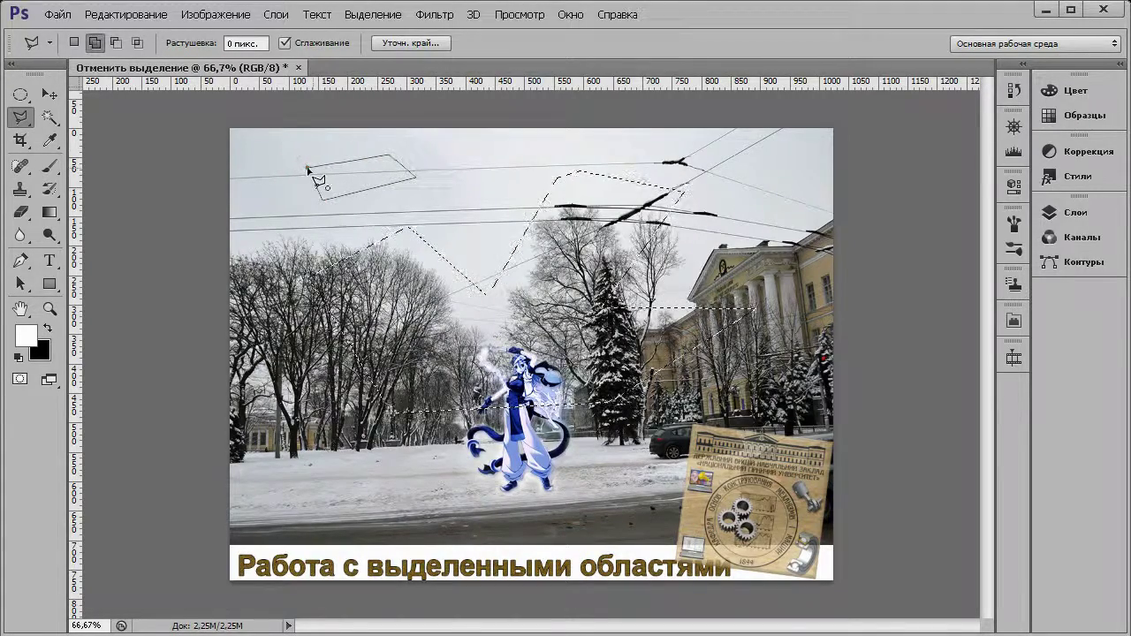
pyautogui.click(311, 172)
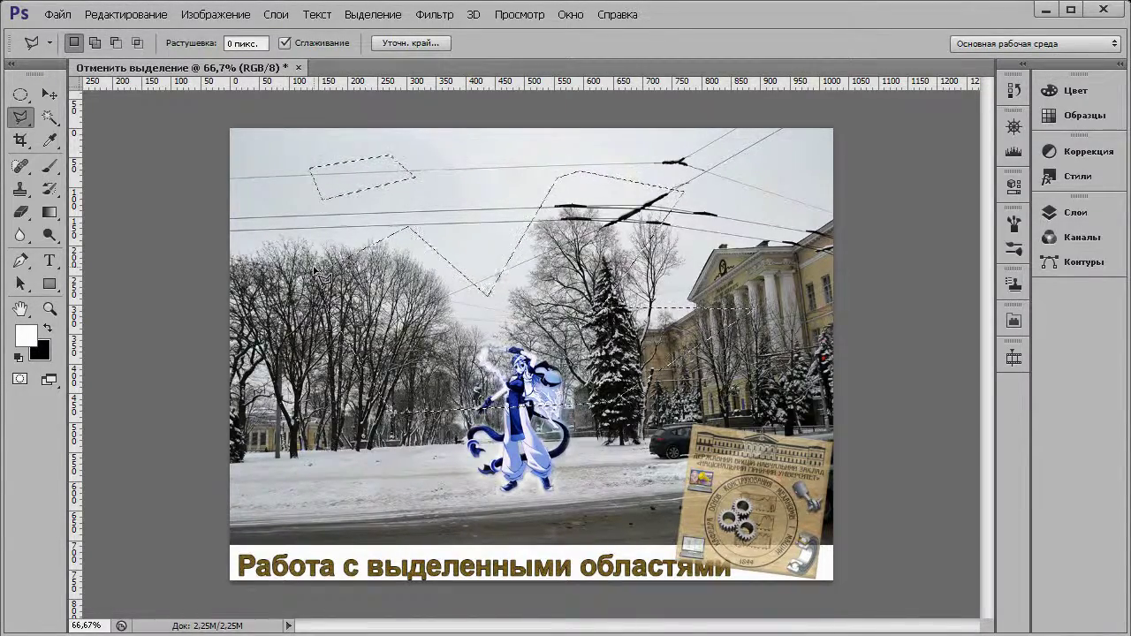
# Start a new polygonal outline around the figure and sky, remove a corner, then cancel it.
pyautogui.click(452, 172)
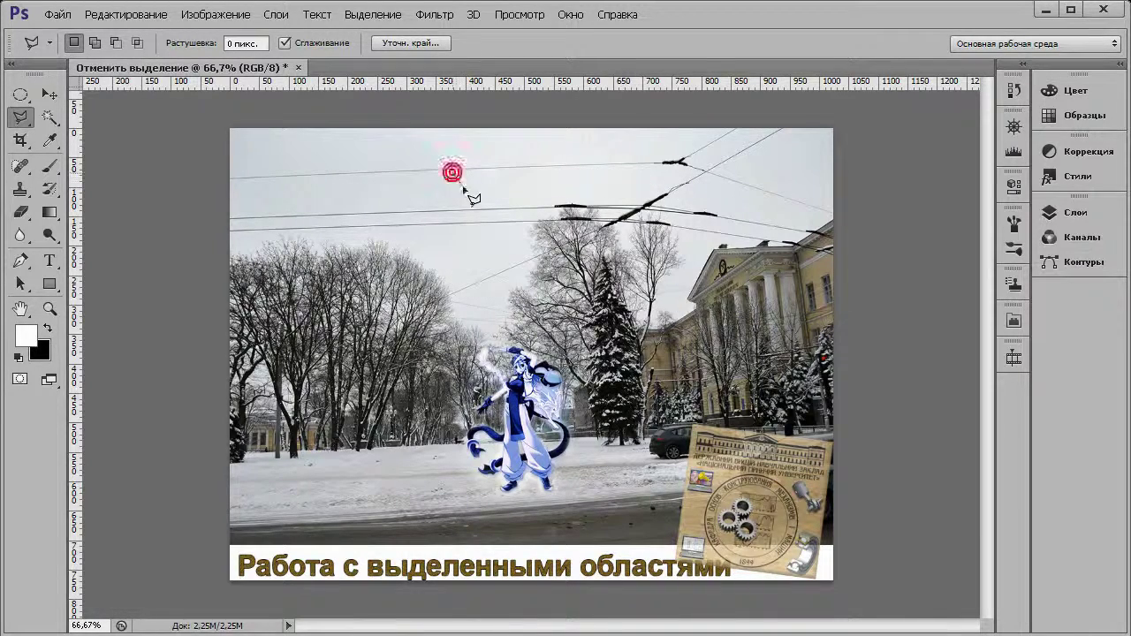
pyautogui.click(492, 286)
pyautogui.click(553, 429)
pyautogui.click(291, 380)
pyautogui.click(254, 151)
pyautogui.click(392, 143)
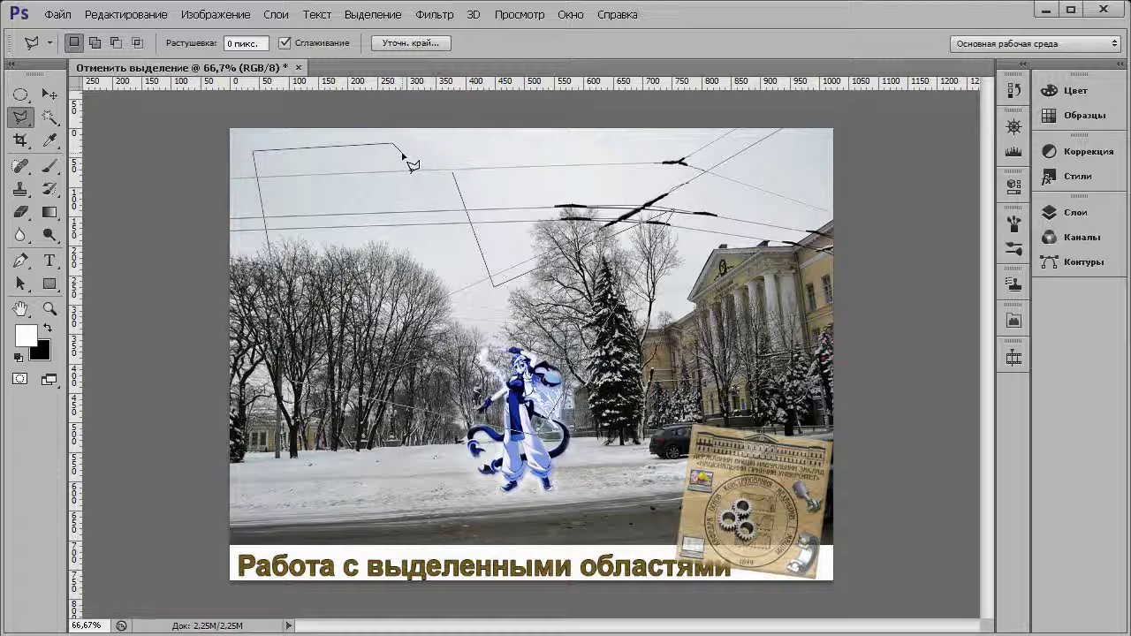
pyautogui.press('BackSpace')
pyautogui.press('Escape')
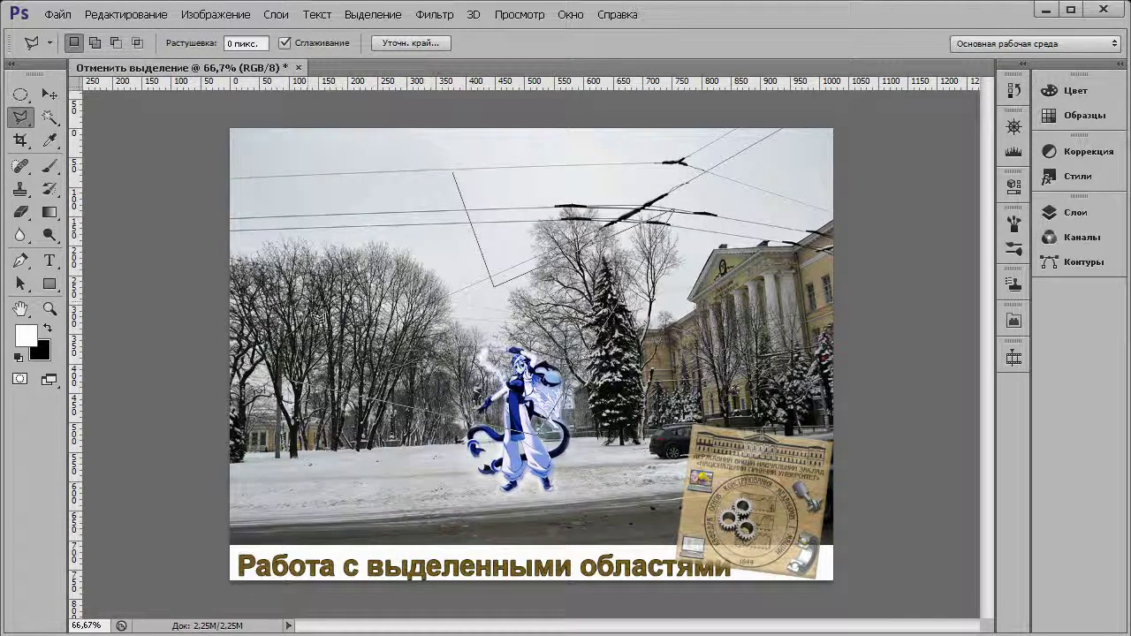
# Draw a new angular selection from lower left into the sky, deleting two misplaced corners.
pyautogui.click(314, 461)
pyautogui.click(246, 211)
pyautogui.click(365, 157)
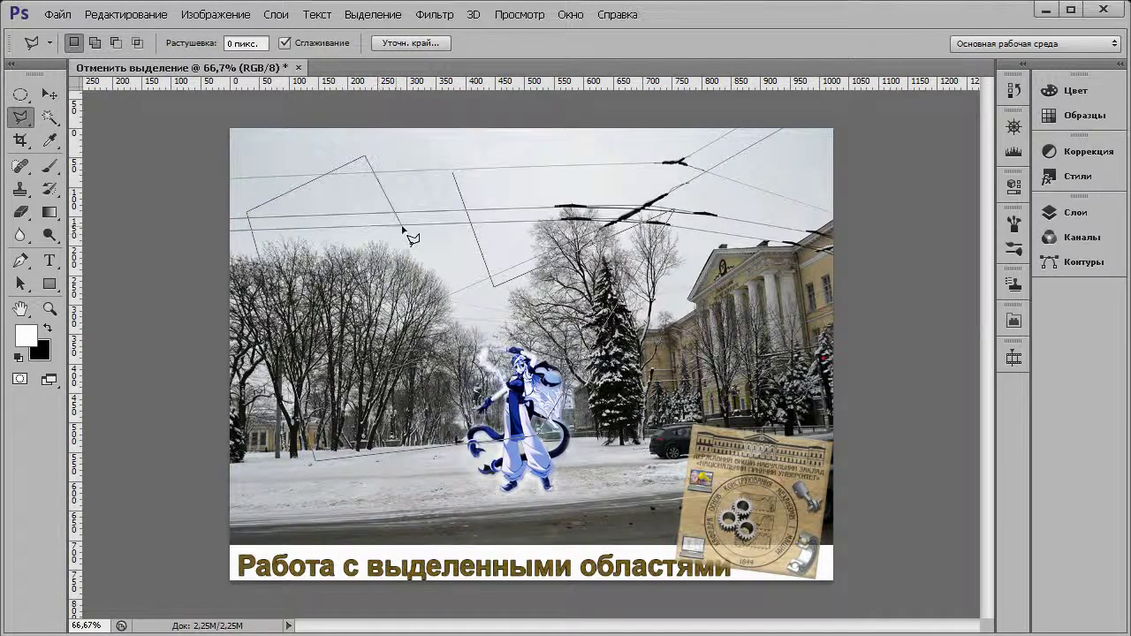
pyautogui.press('BackSpace')
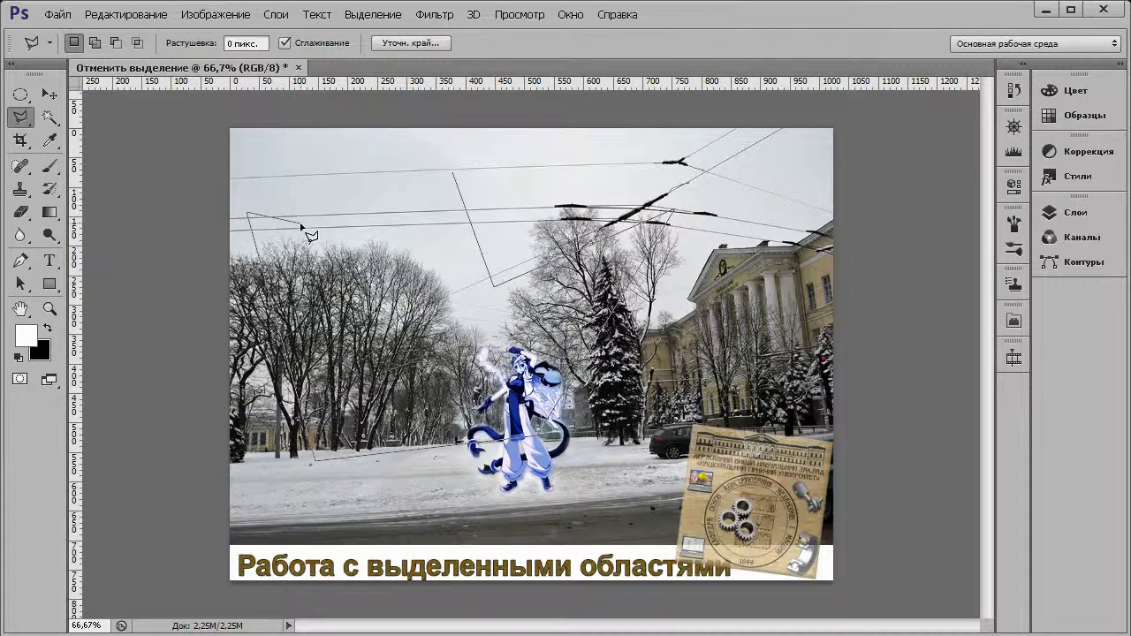
pyautogui.press('BackSpace')
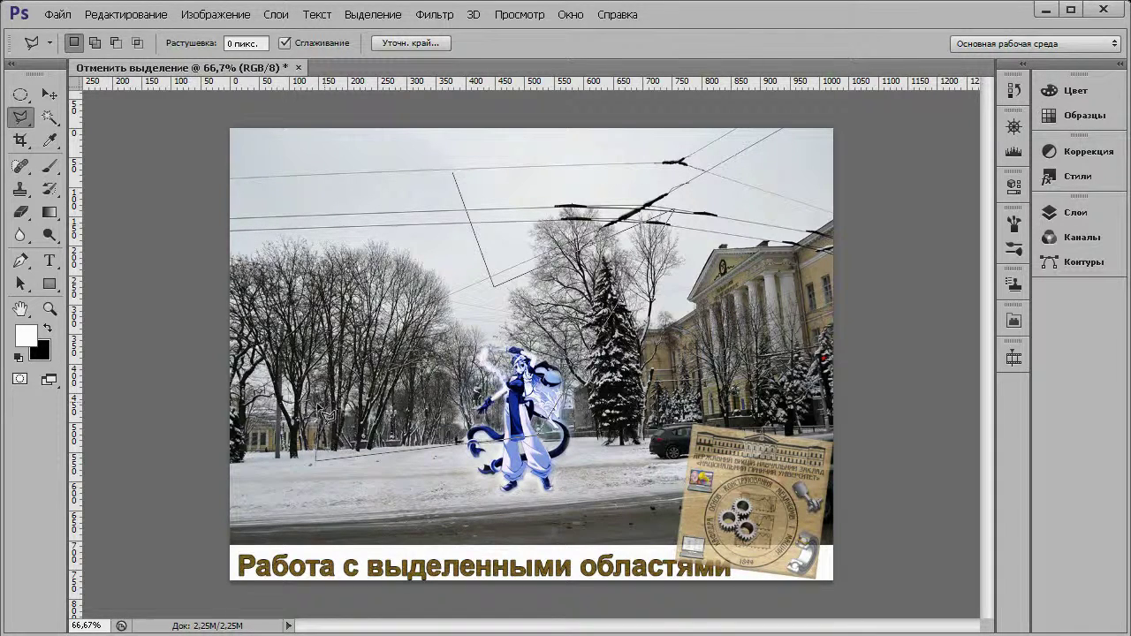
pyautogui.doubleClick(333, 436)
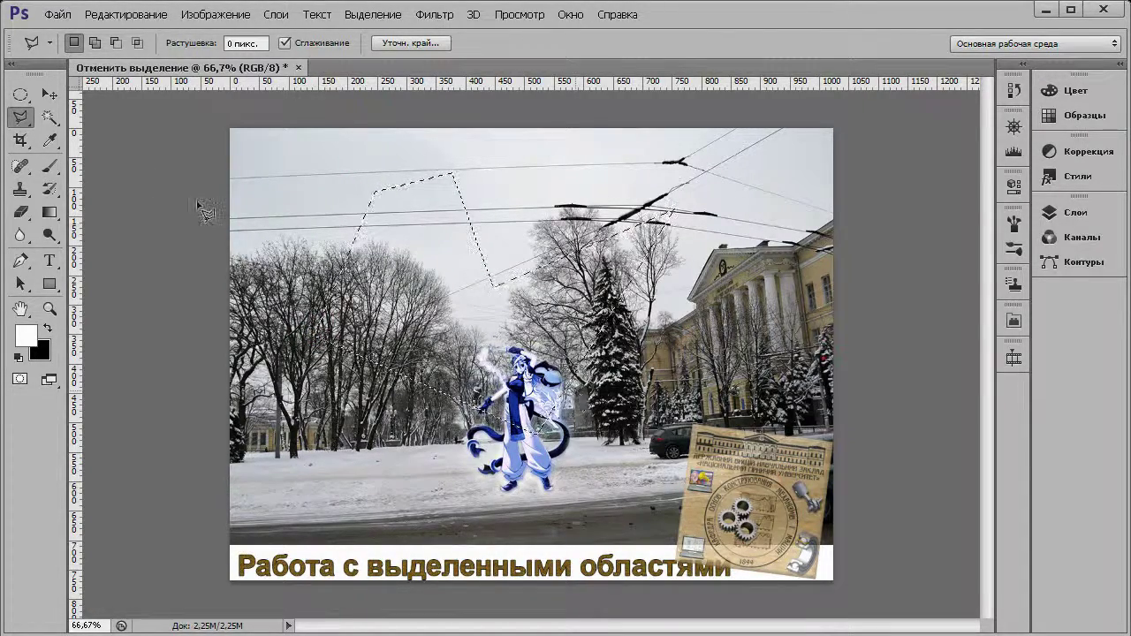
pyautogui.click(21, 122)
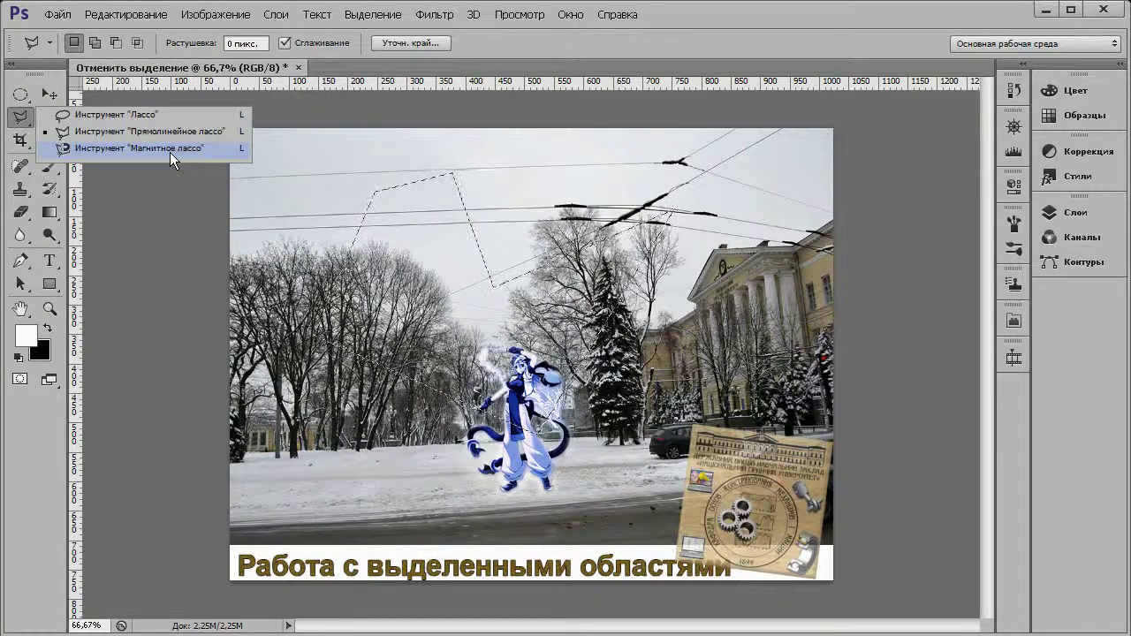
# Pick the Magnetic Lasso Tool from the flyout and clear the polygonal selection with Ctrl+D.
pyautogui.click(170, 151)
pyautogui.hotkey('ctrl', 'd')
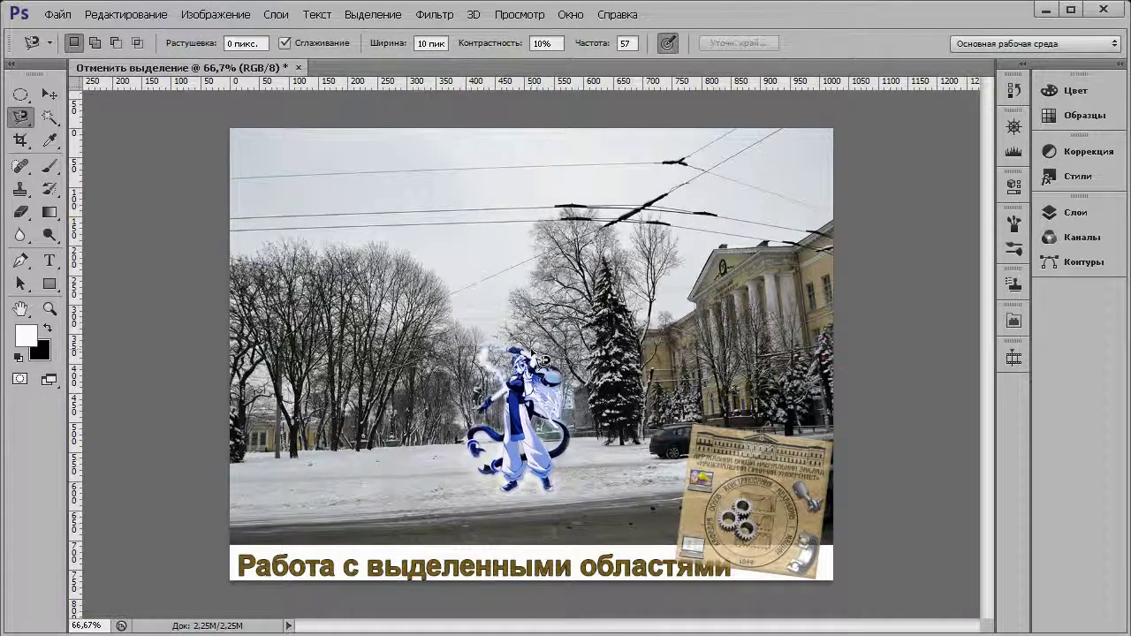
# Zoom in and trace the figure's feet and left side magnetically, deleting misplaced anchors.
pyautogui.scroll(3, 553, 367)
pyautogui.scroll(1, 553, 370)
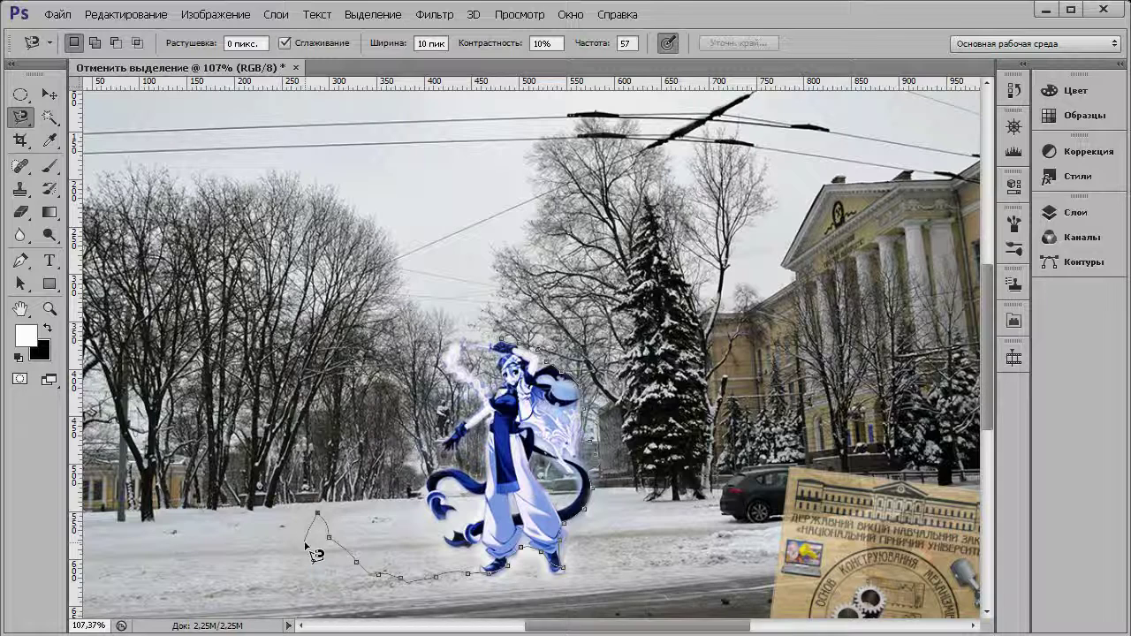
pyautogui.press('BackSpace')
pyautogui.press('BackSpace')
pyautogui.press('BackSpace')
pyautogui.press('BackSpace')
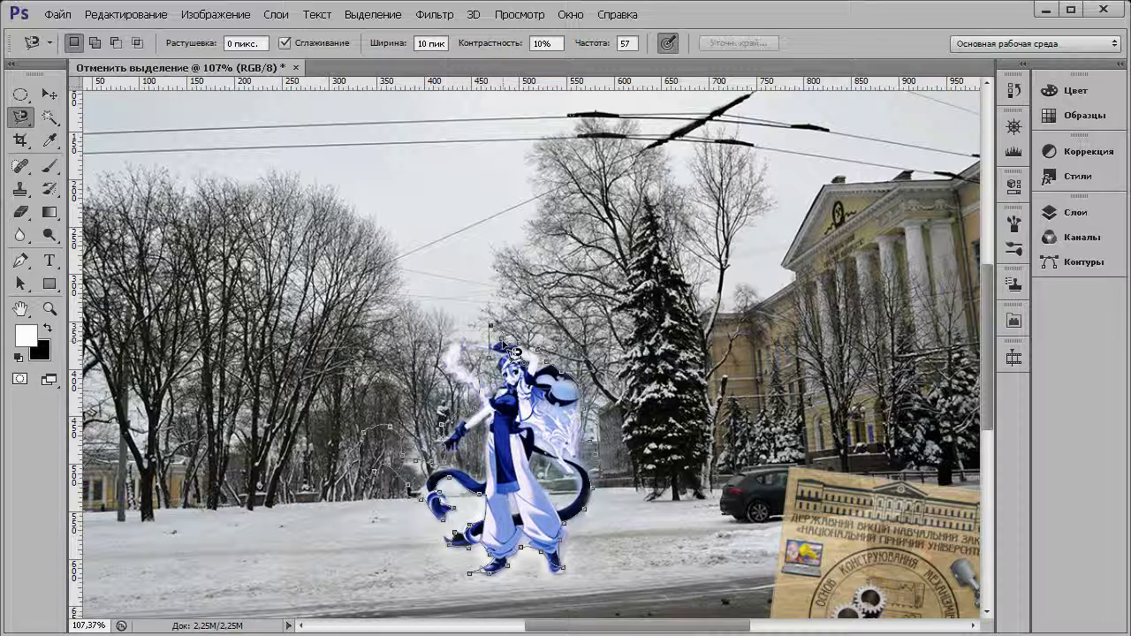
# Close the first path, then trace the figure's right side and close the outline at her feet.
pyautogui.doubleClick(517, 352)
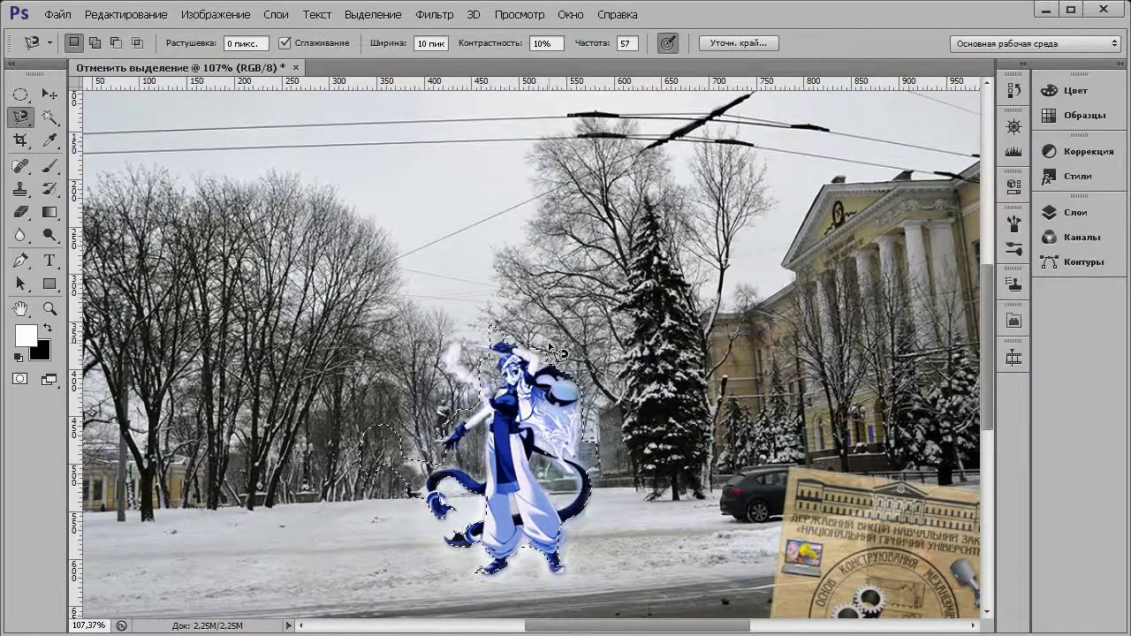
pyautogui.click(471, 322)
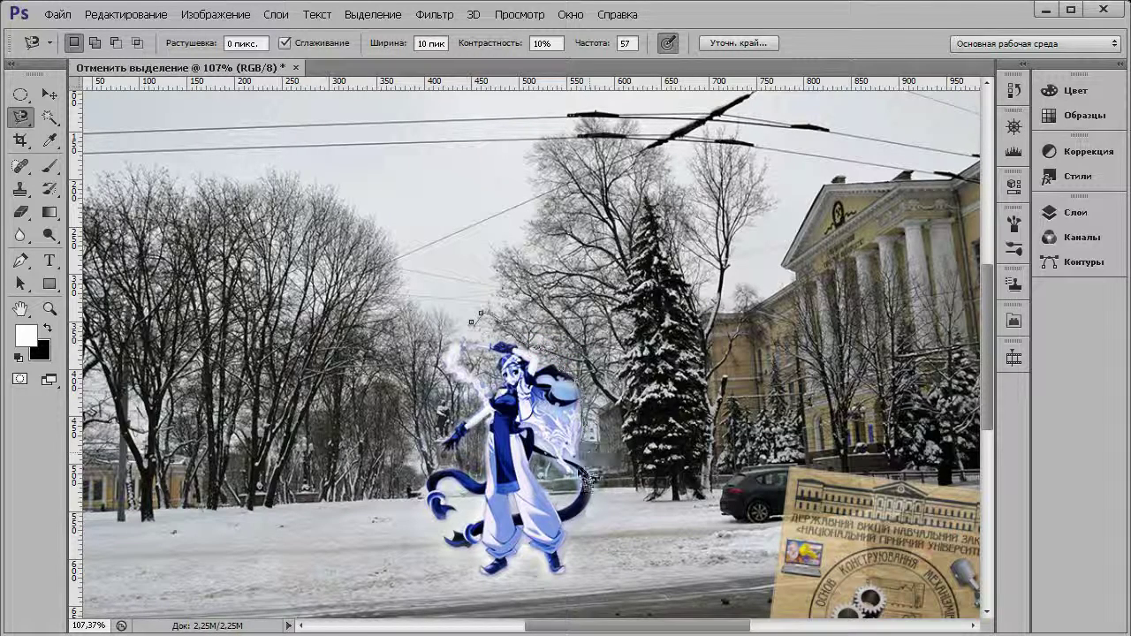
pyautogui.click(567, 527)
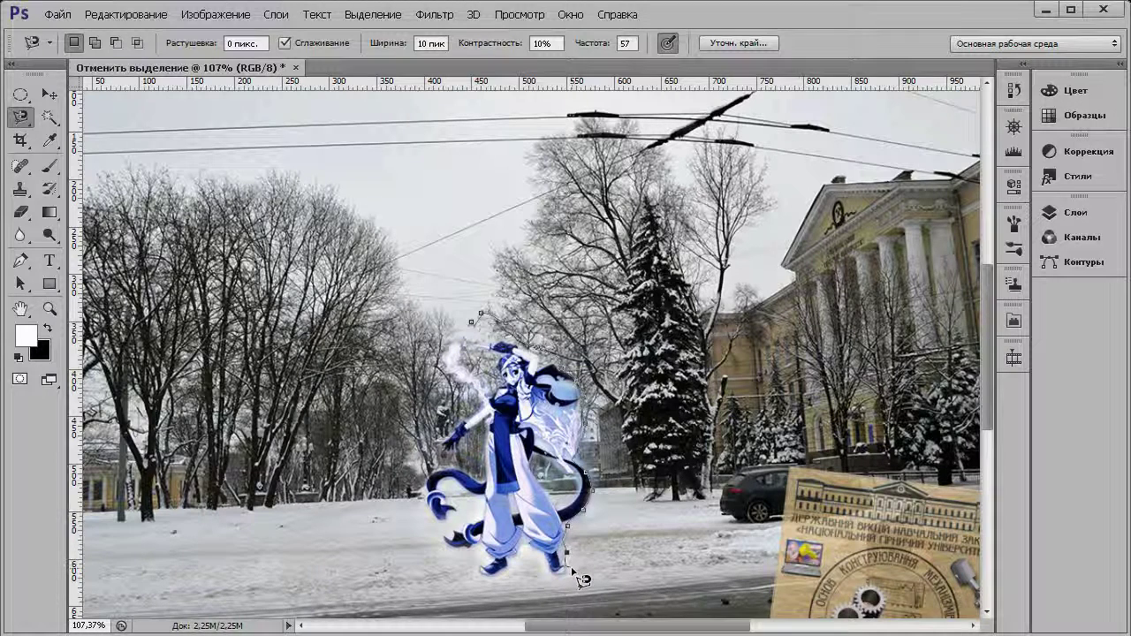
pyautogui.click(536, 571)
pyautogui.click(514, 562)
pyautogui.click(499, 574)
pyautogui.doubleClick(493, 573)
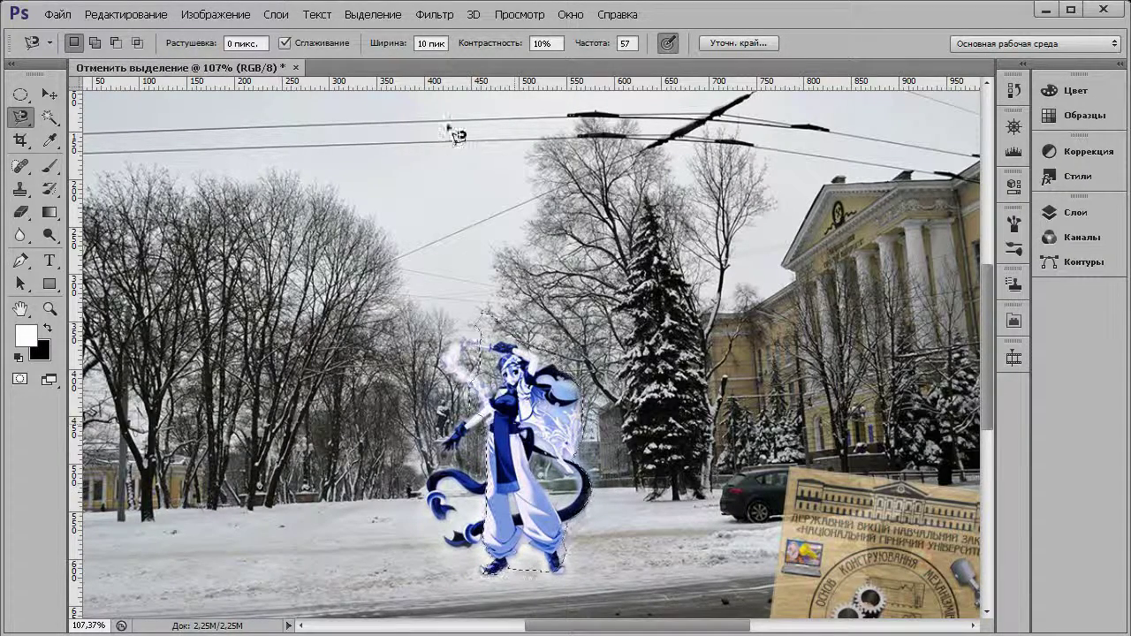
# Set lasso Width to 10 px and trace a closed magnetic selection down the figure's arm.
pyautogui.click(392, 48)
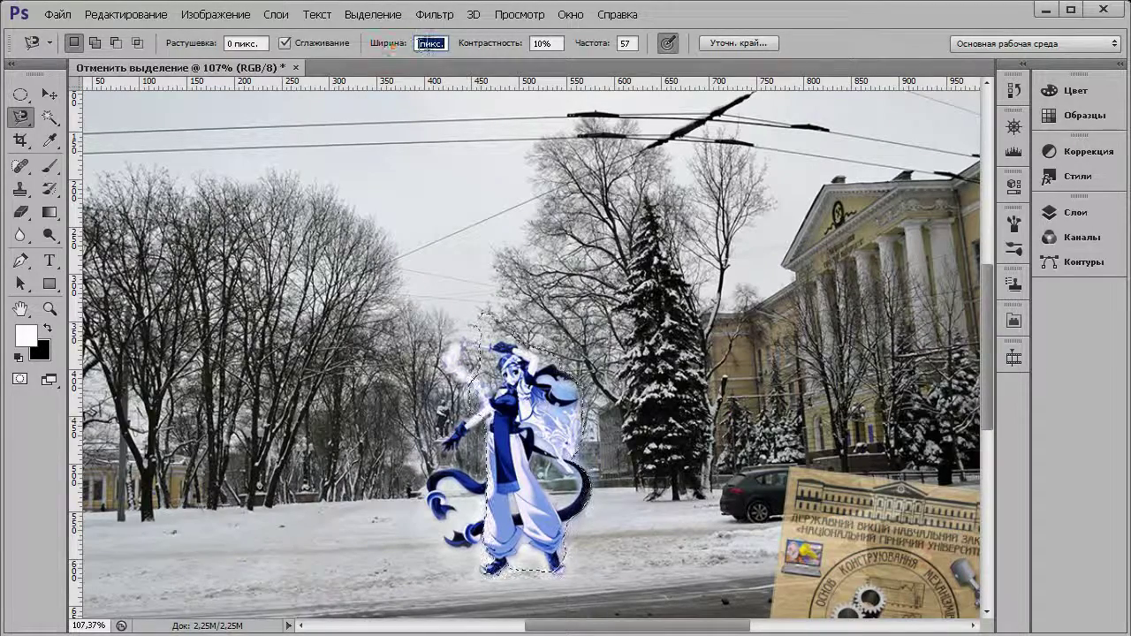
pyautogui.click(421, 43)
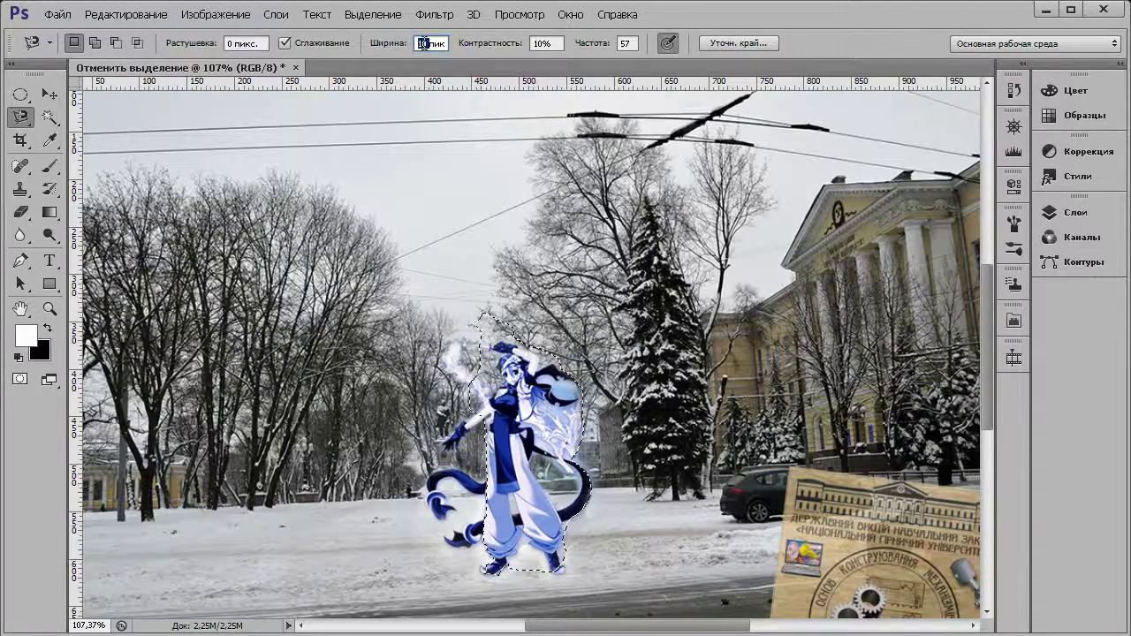
pyautogui.click(542, 352)
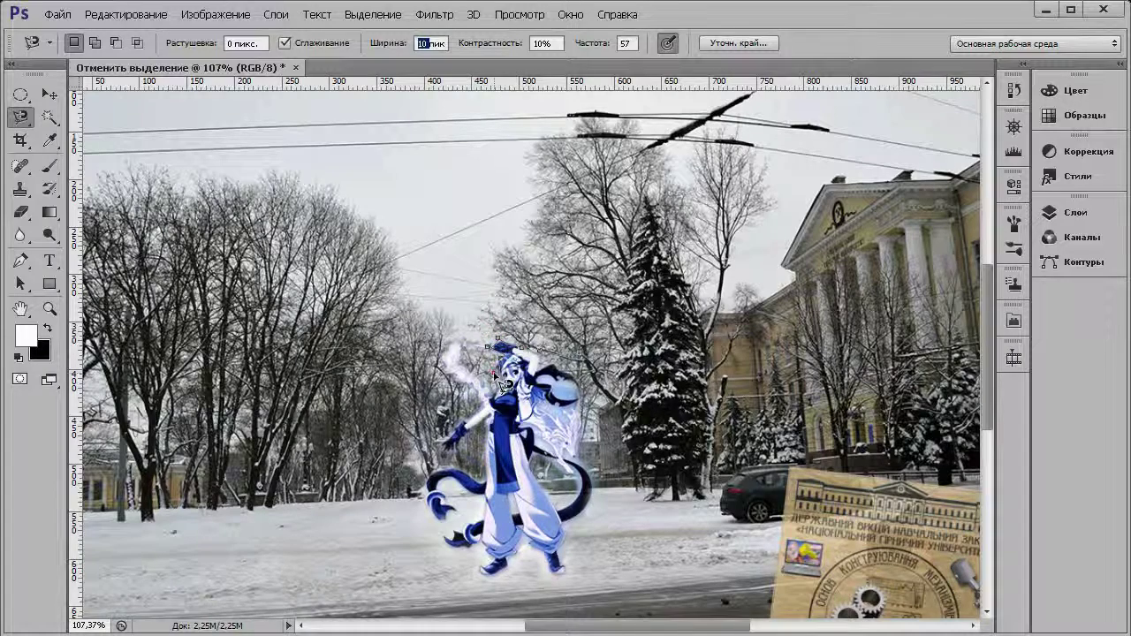
pyautogui.click(486, 402)
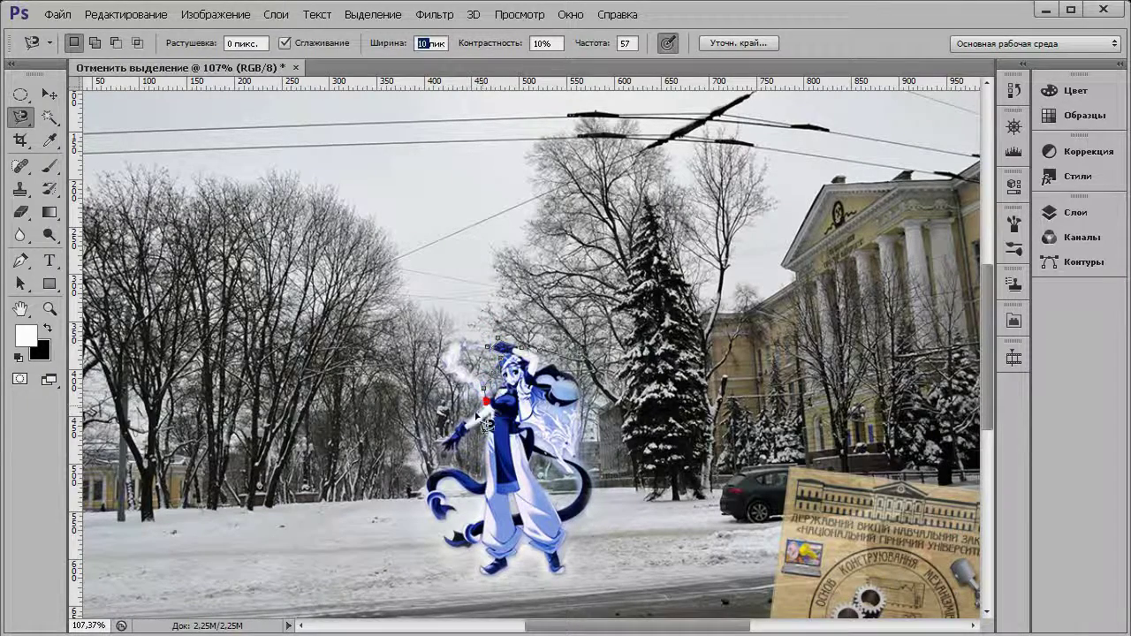
pyautogui.click(437, 460)
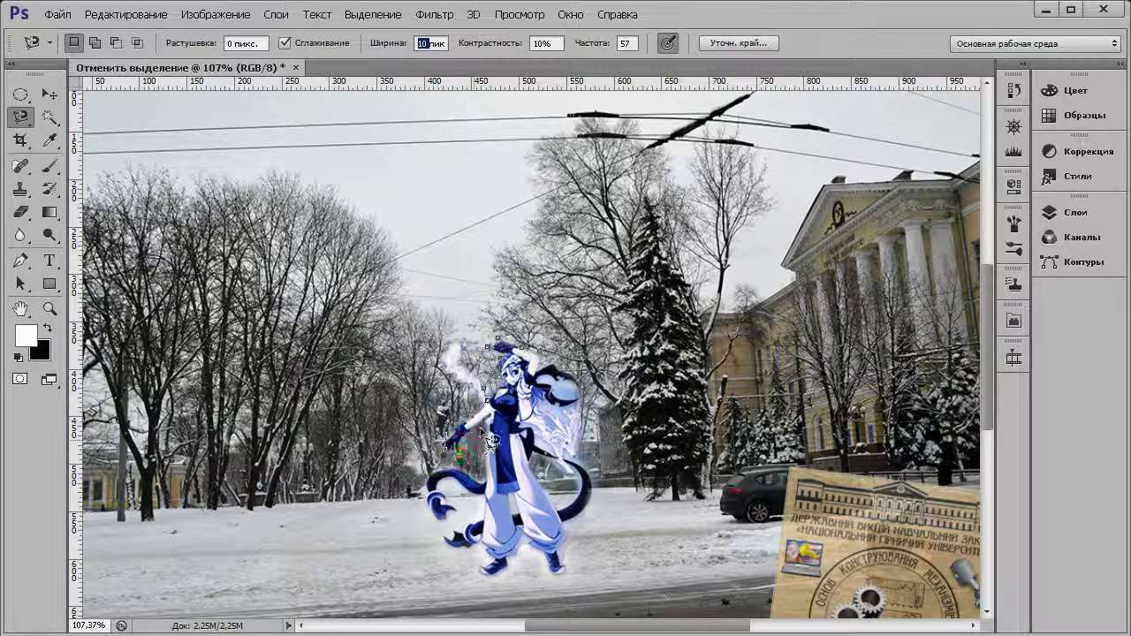
pyautogui.click(449, 468)
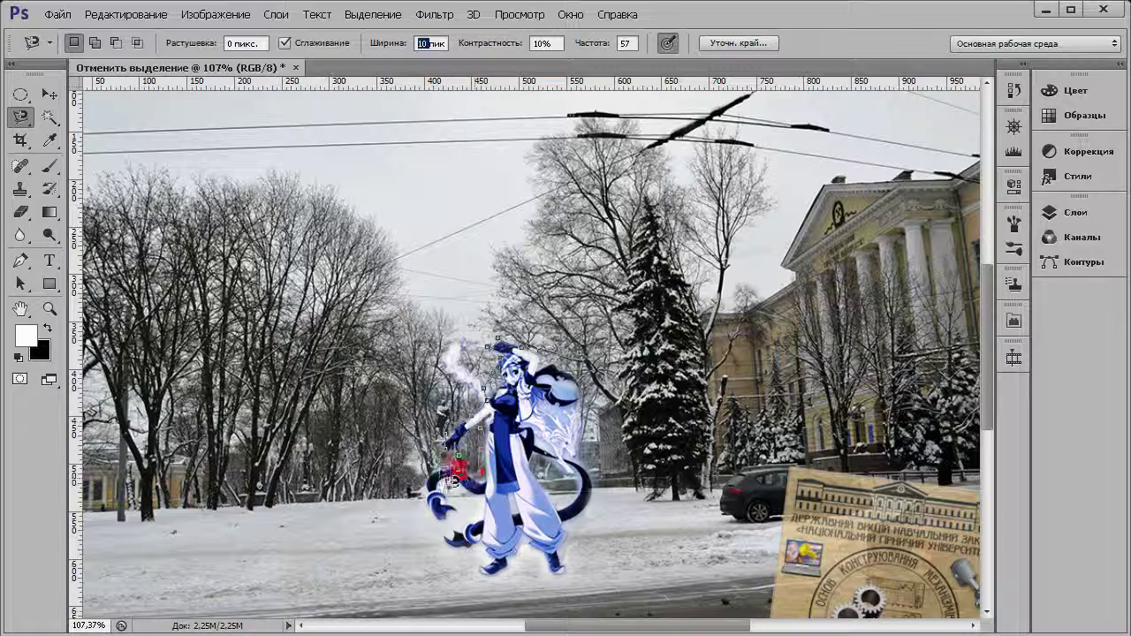
pyautogui.doubleClick(436, 495)
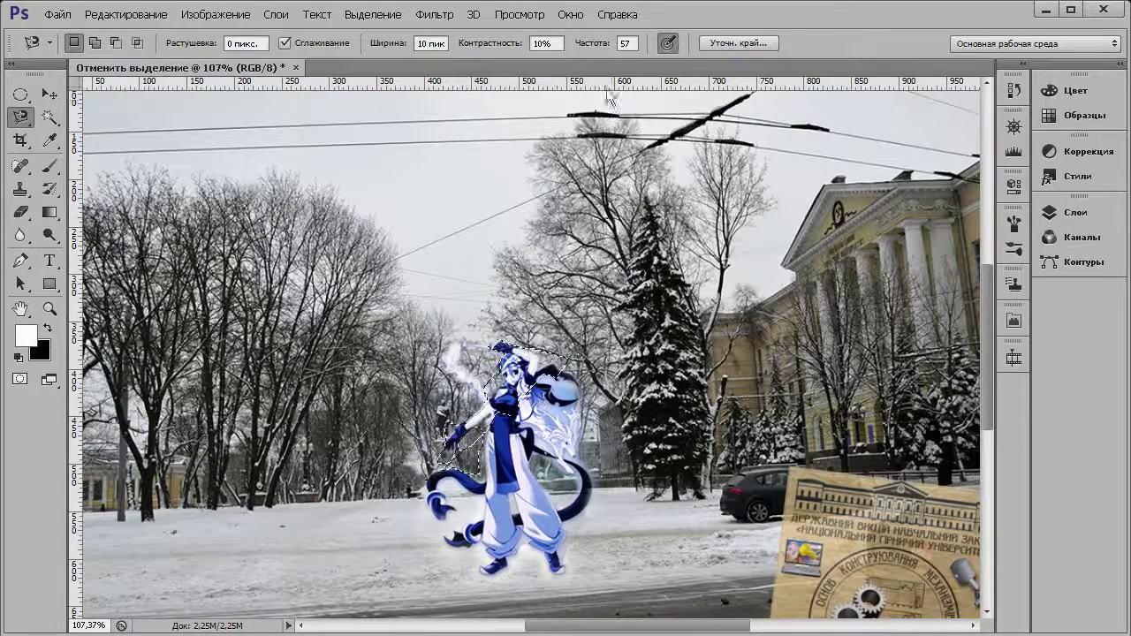
pyautogui.click(601, 49)
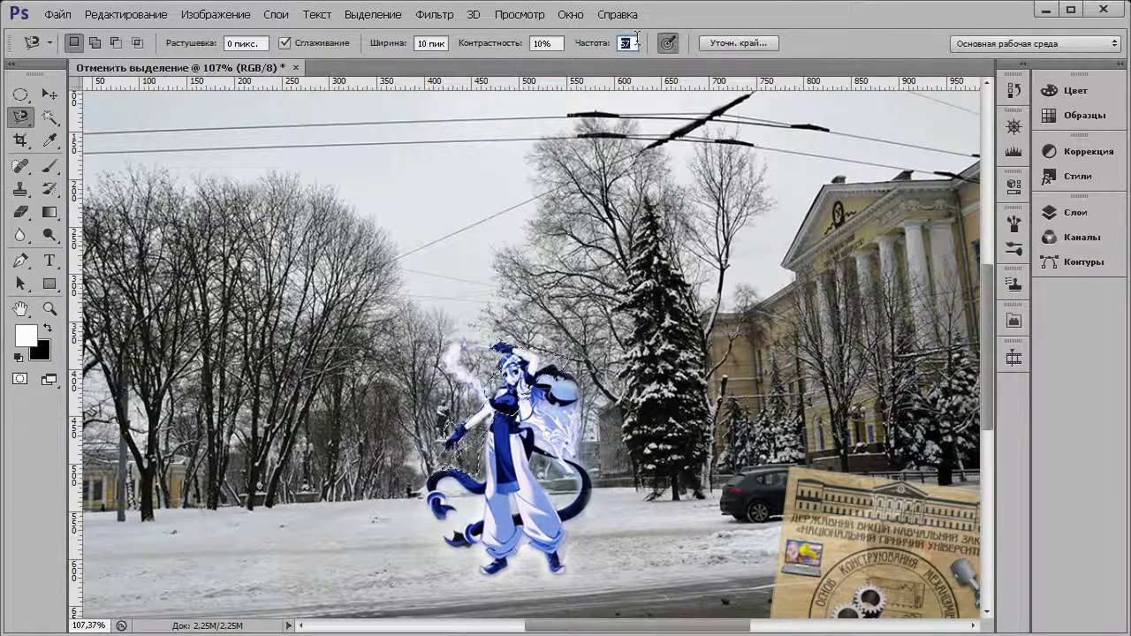
# Try a 1% magnetic lasso contrast on the treetops, then change contrast to 100%.
pyautogui.click(546, 43)
pyautogui.write('1')
pyautogui.press('Return')
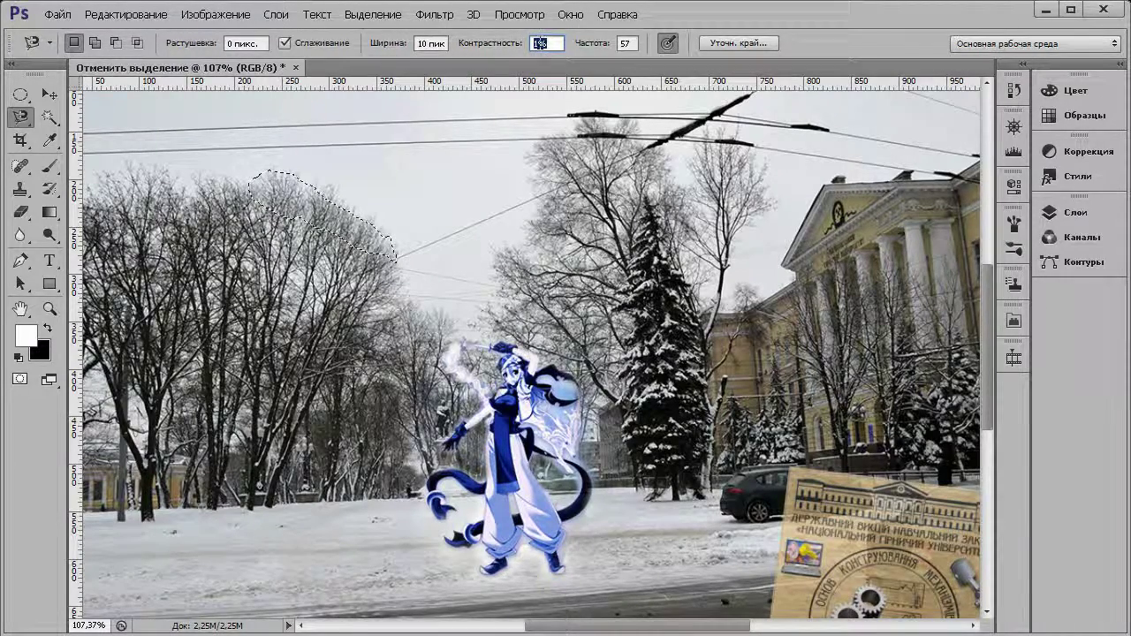
pyautogui.write('100')
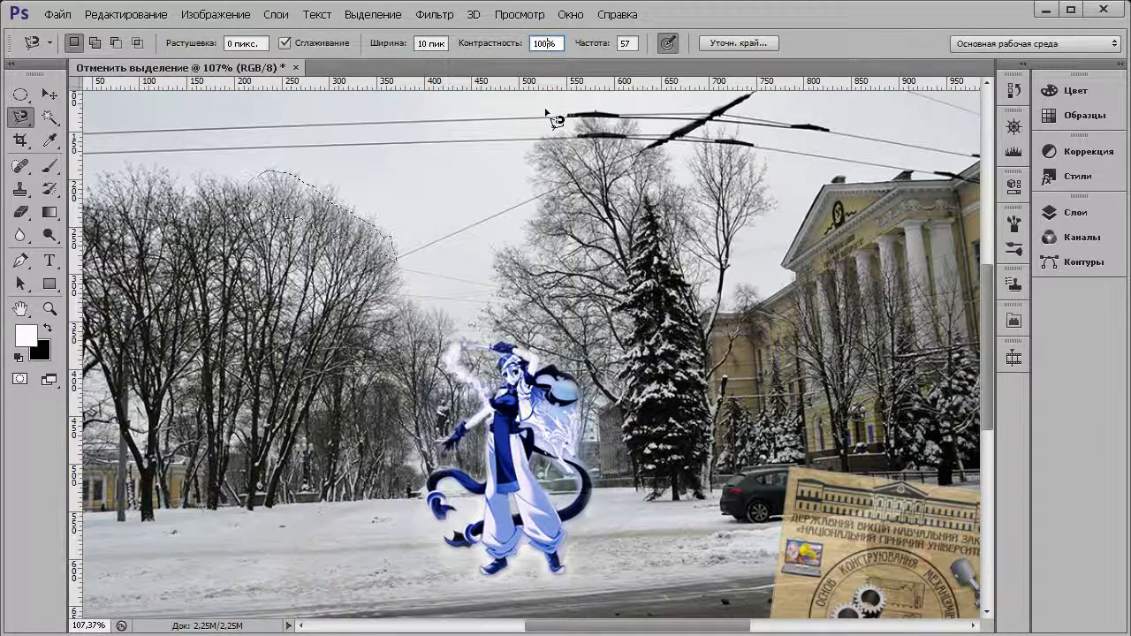
# Trace a closed magnetic lasso selection around the blue anime character at 100% contrast.
pyautogui.click(502, 355)
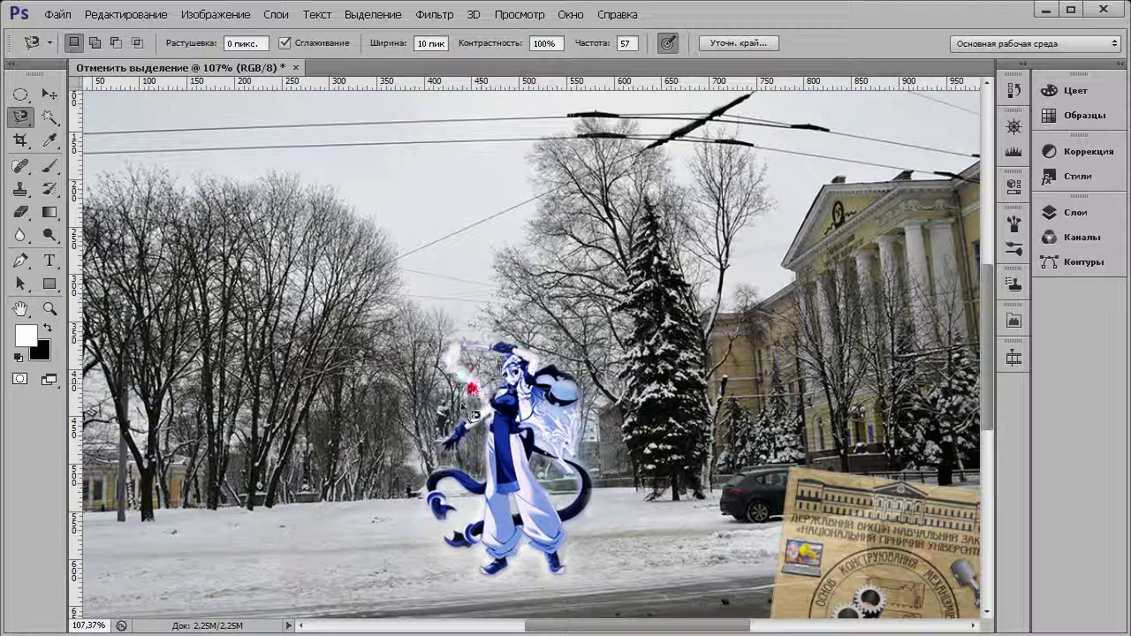
pyautogui.click(421, 488)
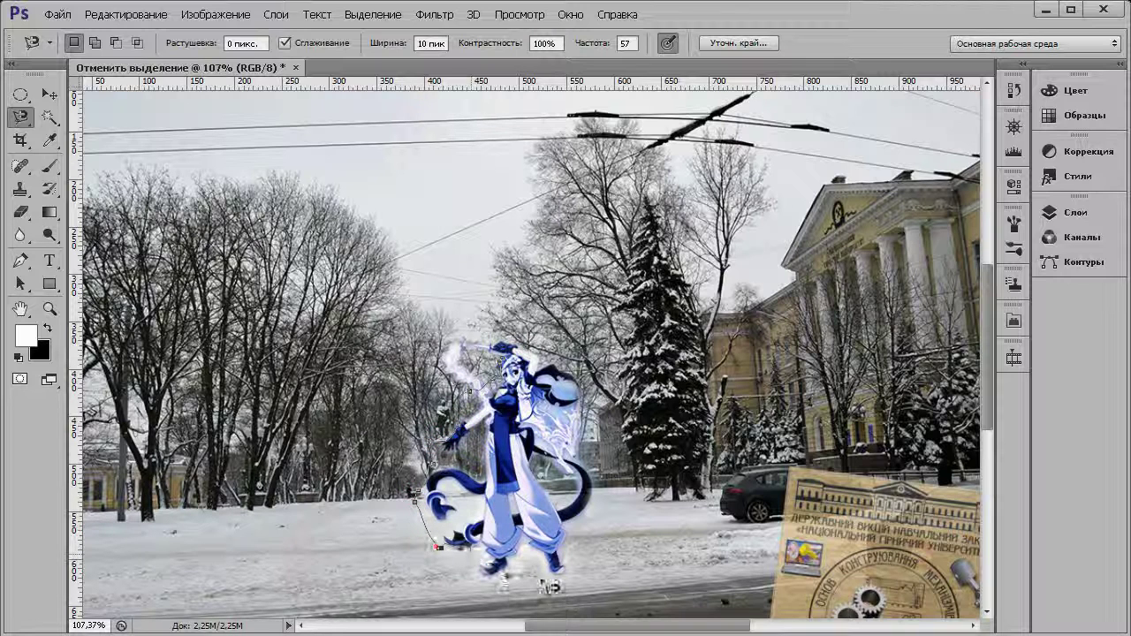
pyautogui.click(567, 344)
pyautogui.click(489, 308)
pyautogui.click(489, 308)
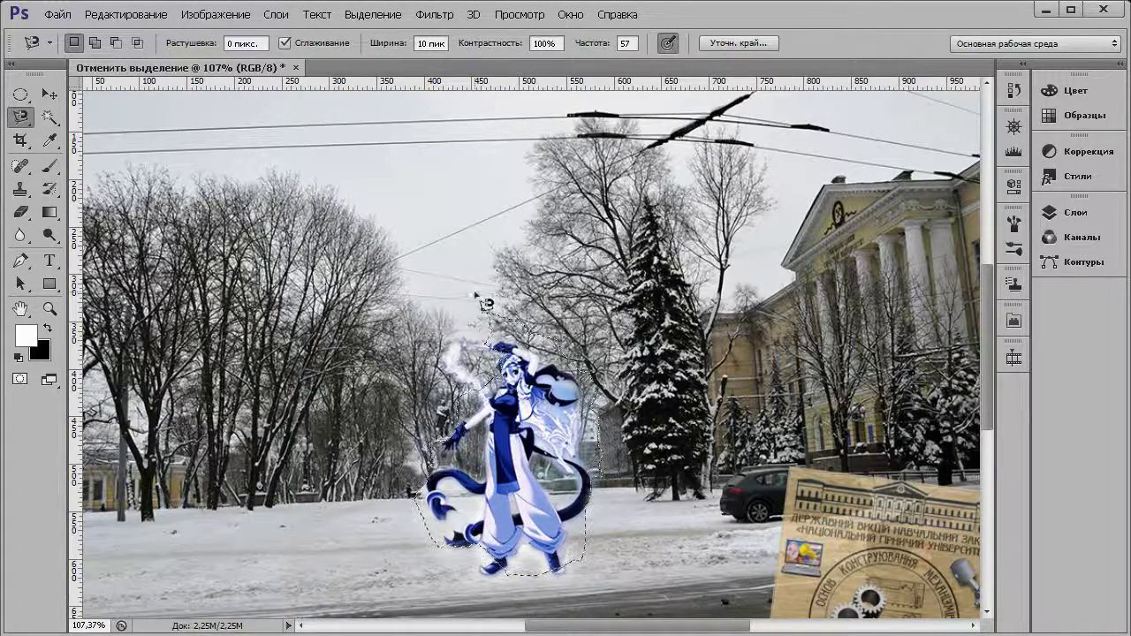
pyautogui.click(543, 42)
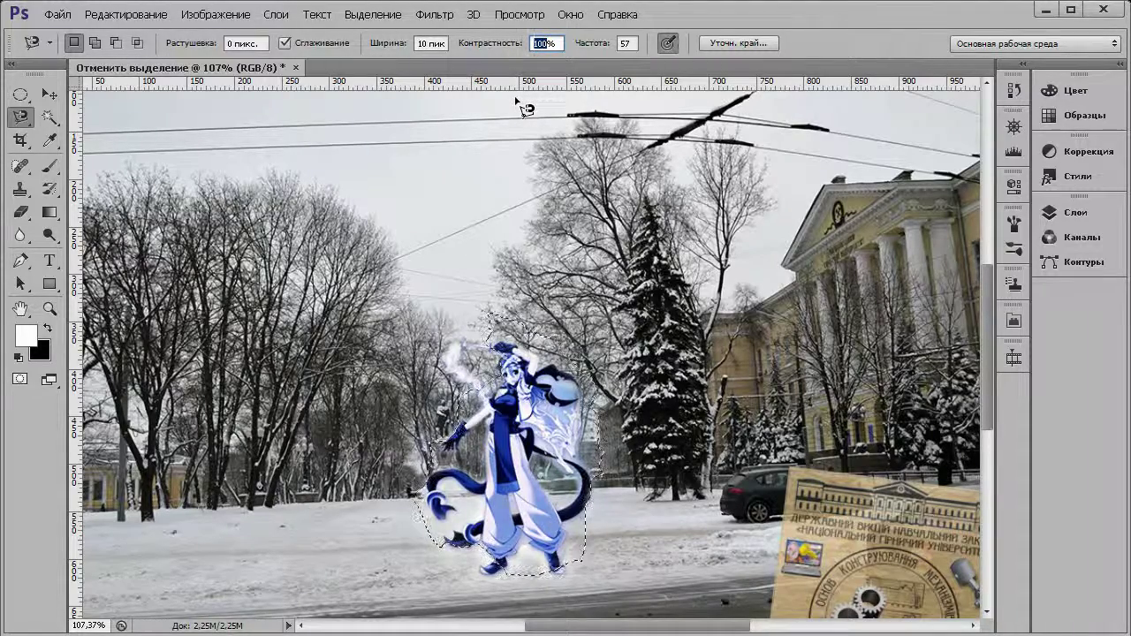
# Change the magnetic lasso contrast to 30% and start a new outline above the character.
pyautogui.write('10')
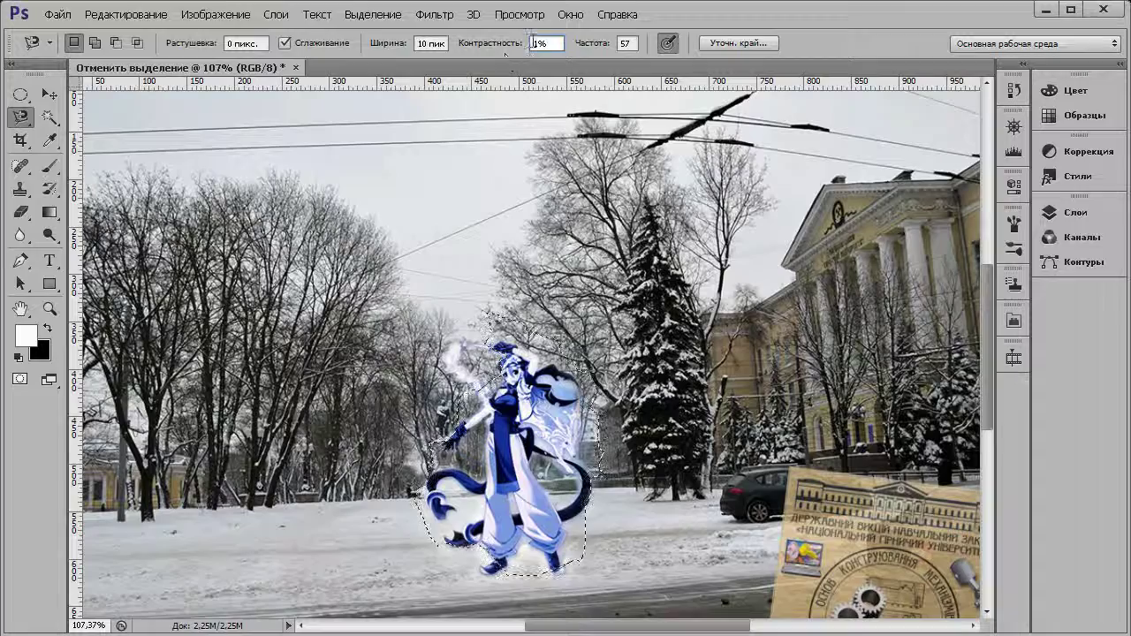
pyautogui.doubleClick(539, 42)
pyautogui.write('5')
pyautogui.write('3')
pyautogui.write('0')
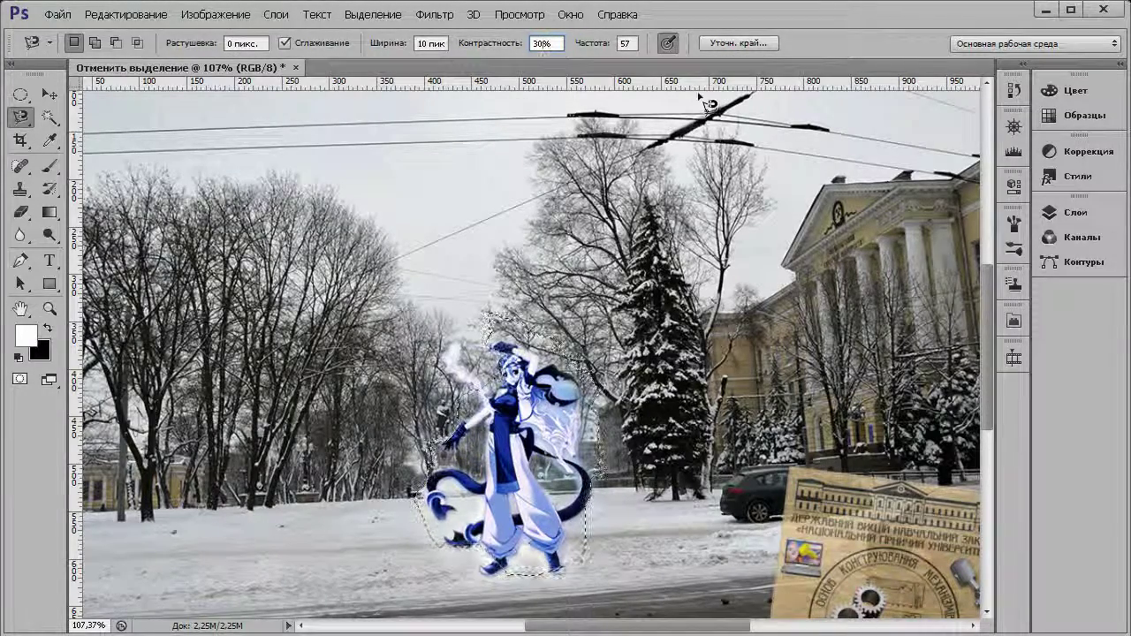
pyautogui.click(629, 233)
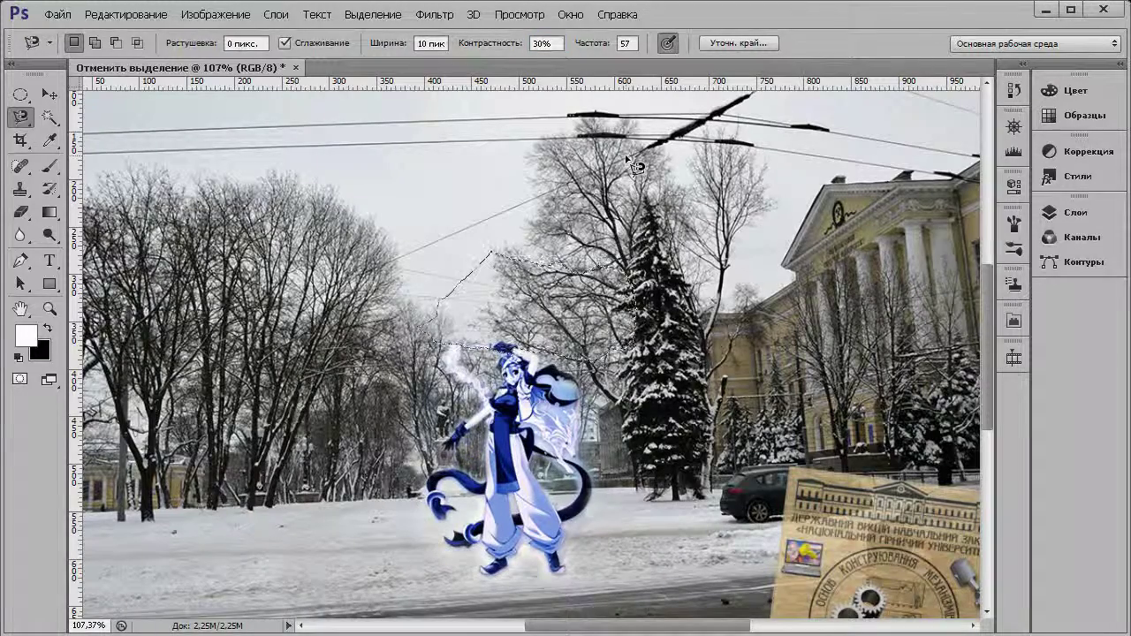